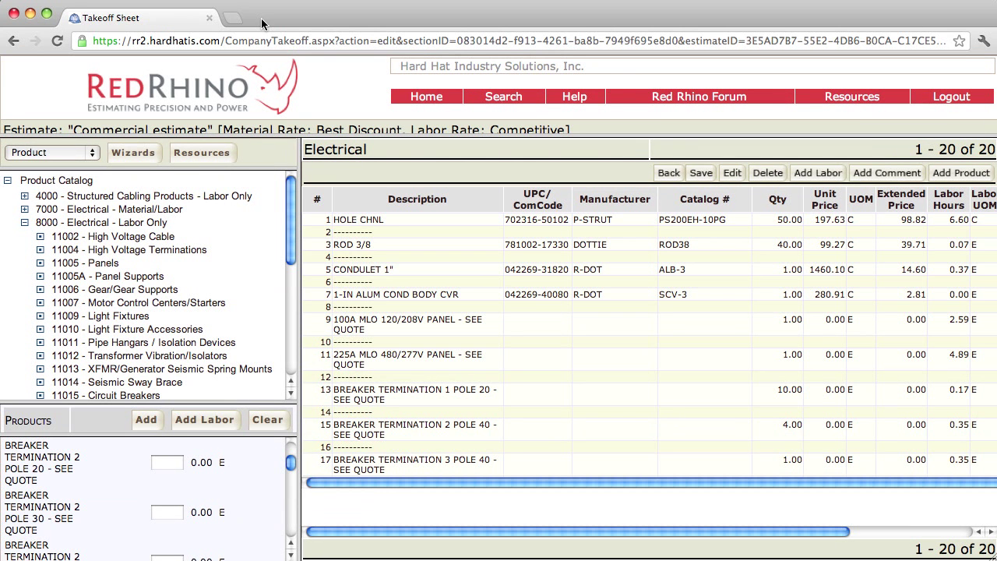
Open the Conduit Wizard and find products for PVC conduit in the 4 inch size.
click(131, 159)
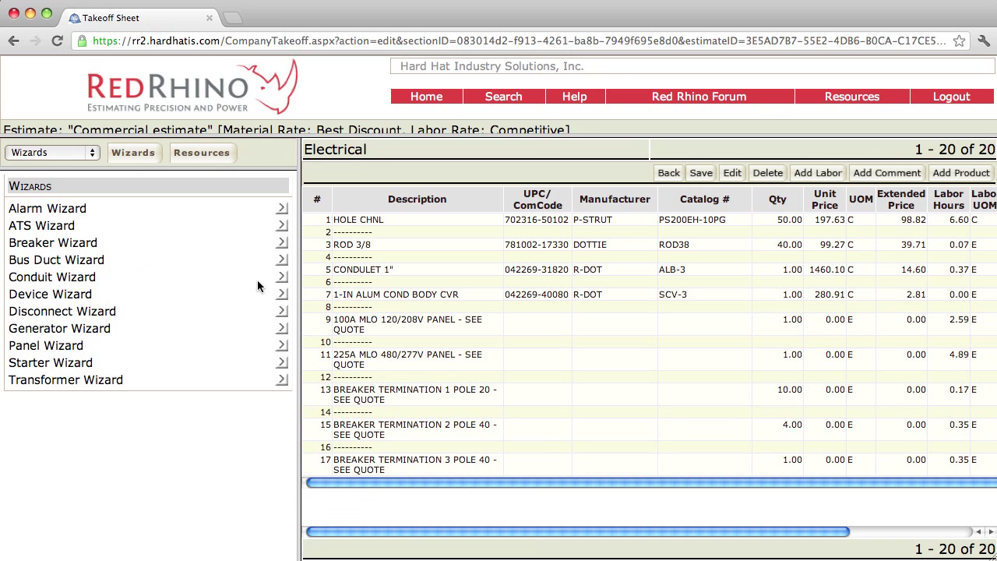
click(282, 277)
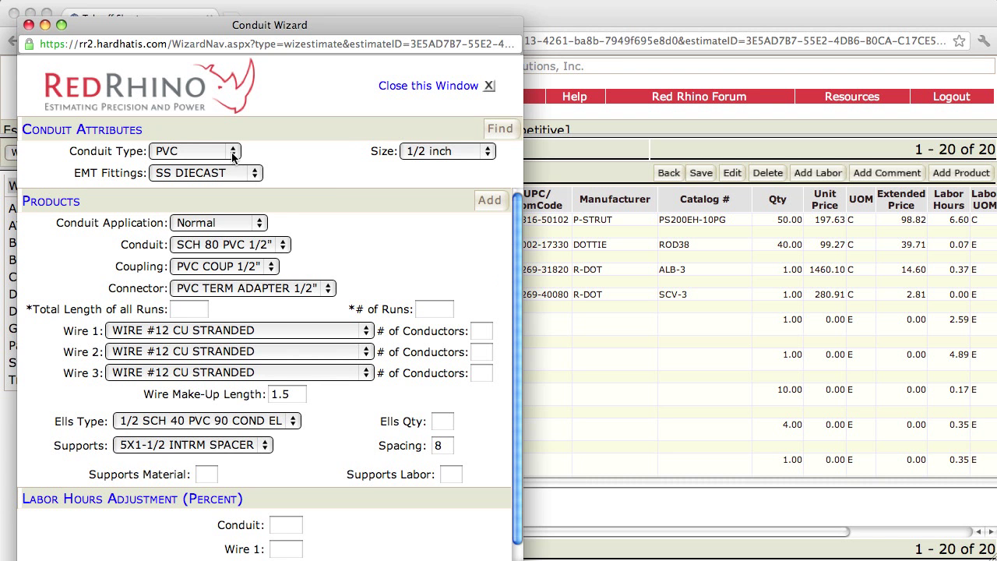
click(485, 155)
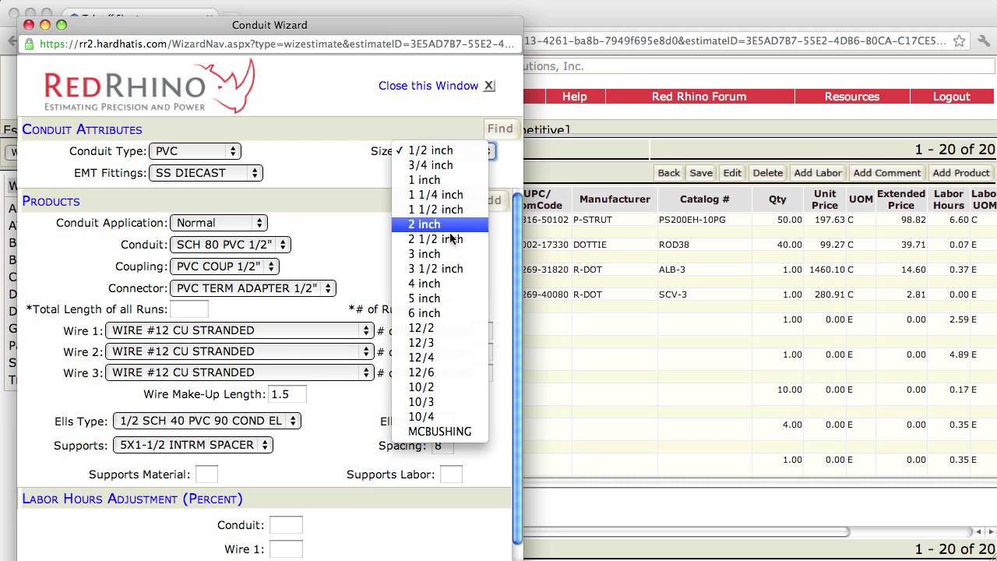
click(433, 281)
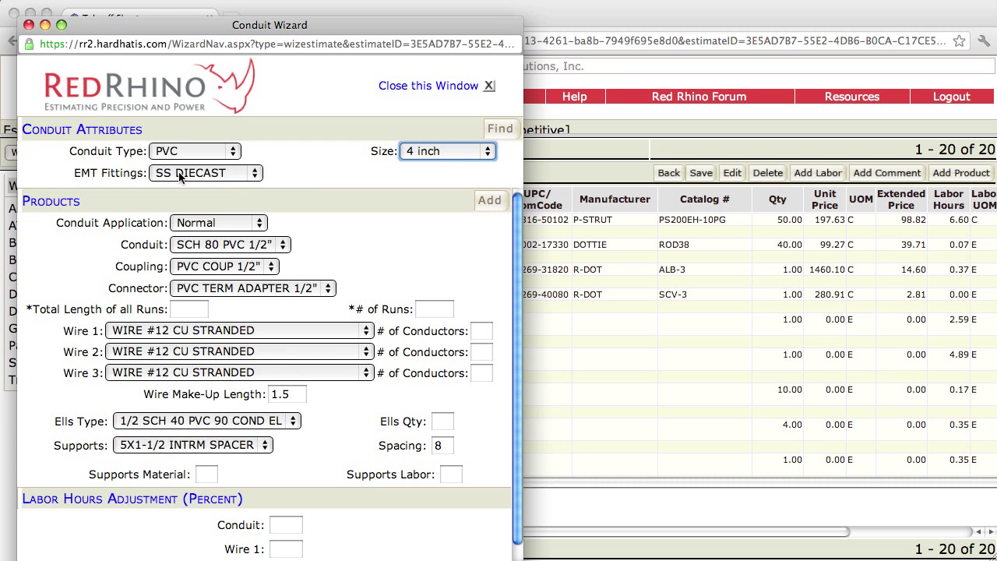
click(501, 129)
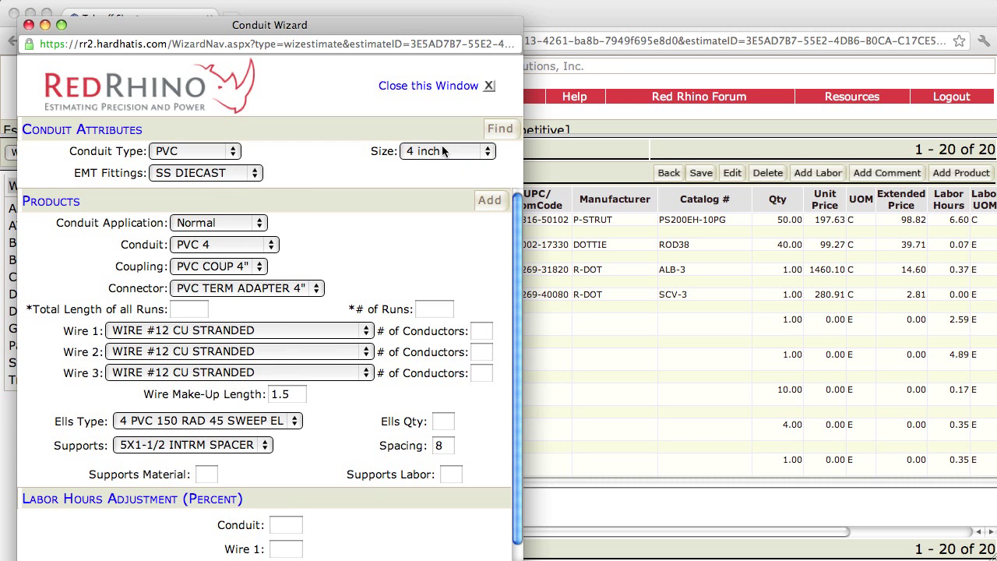
Set the conduit application to Underground, with a total length of 230 for all runs and 2 runs.
click(260, 225)
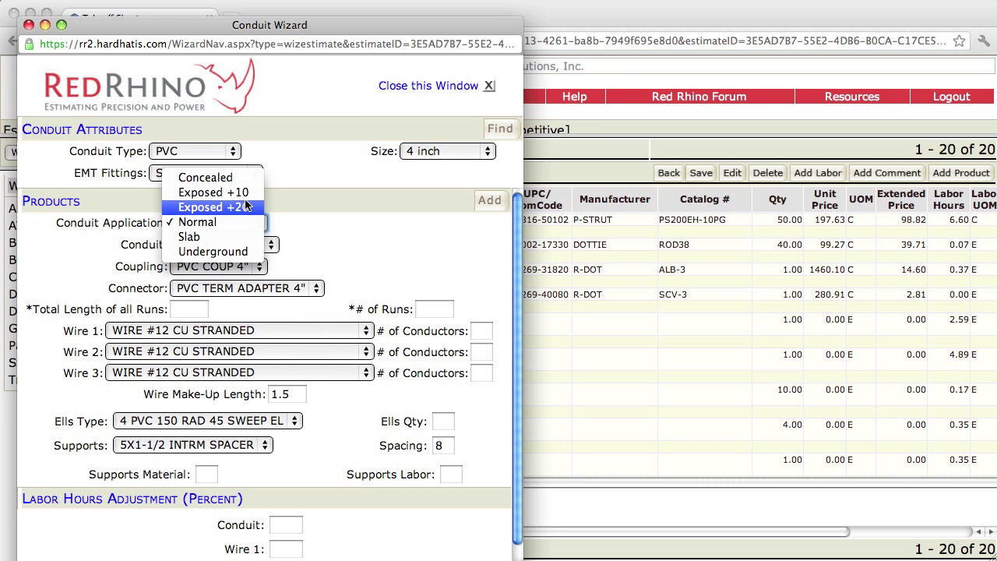
click(229, 252)
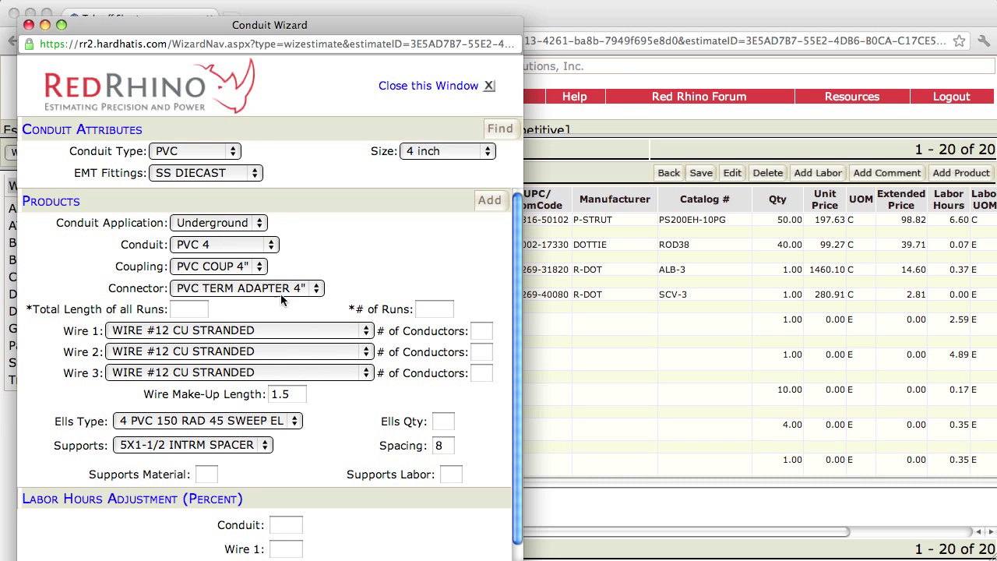
click(188, 311)
text(230)
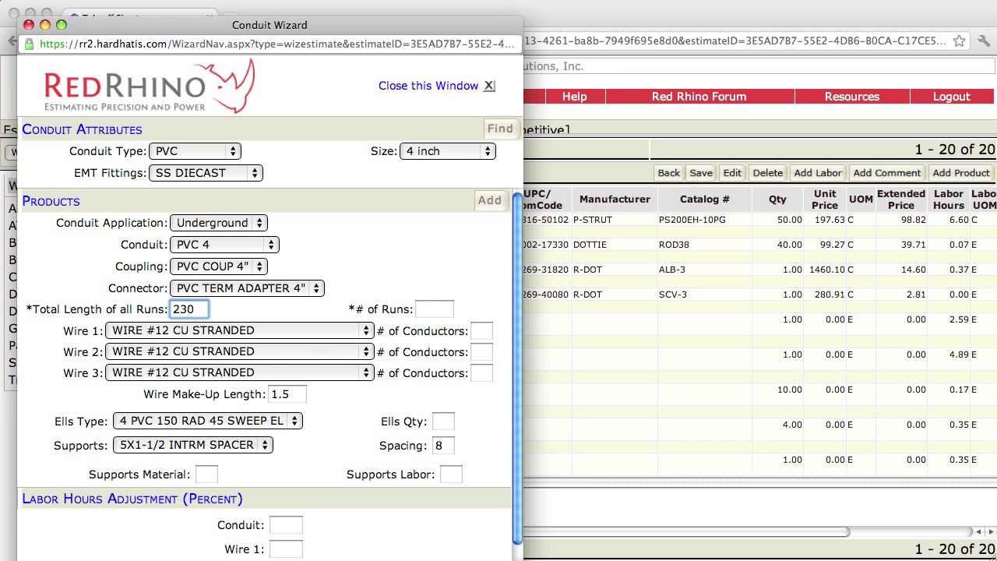
click(423, 310)
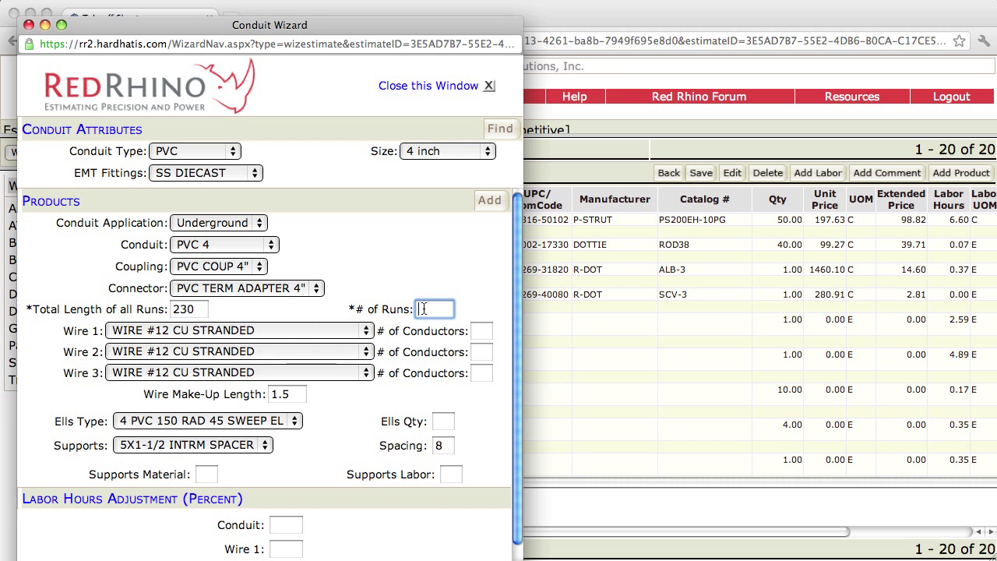
text(2)
Set Wire 1 to WIRE #350 CU with 4 conductors and Wire 2 to WIRE #1/0 CU with 1 conductor.
click(365, 333)
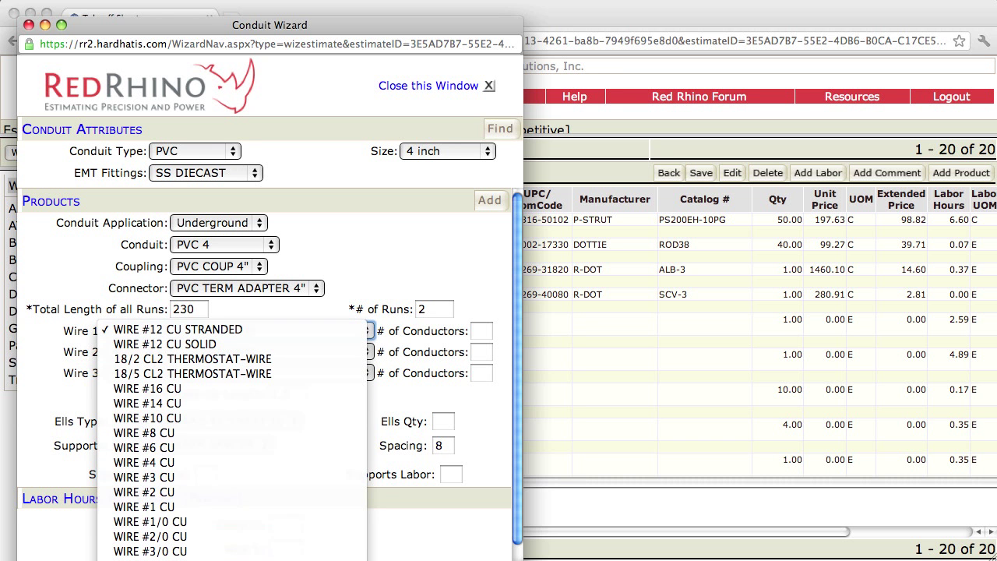
key(Return)
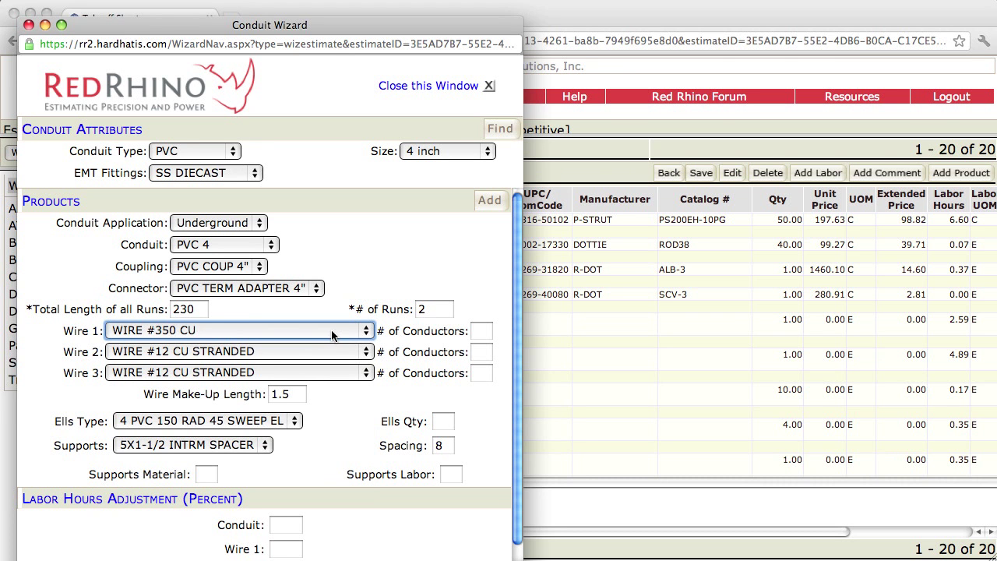
click(483, 332)
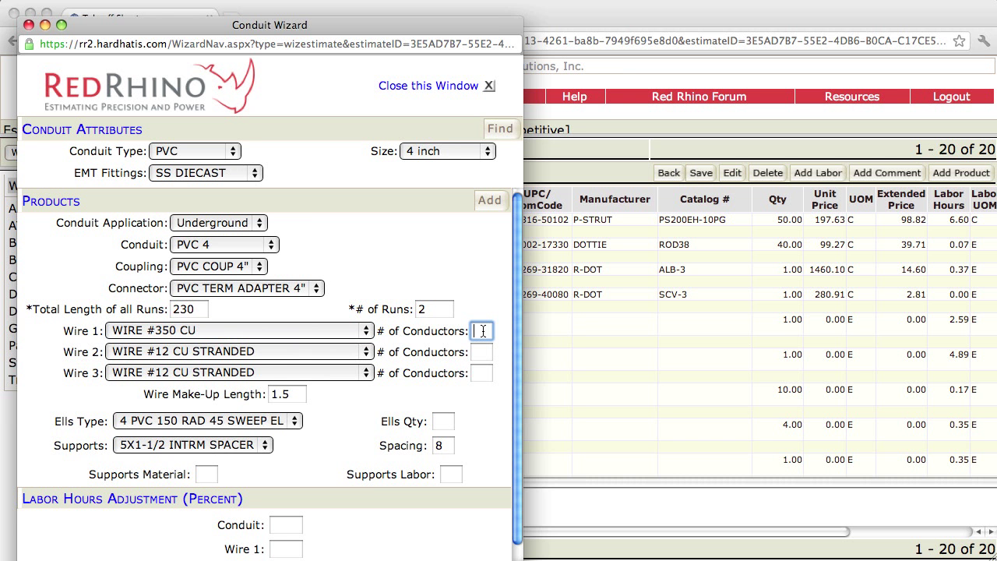
text(4)
click(367, 356)
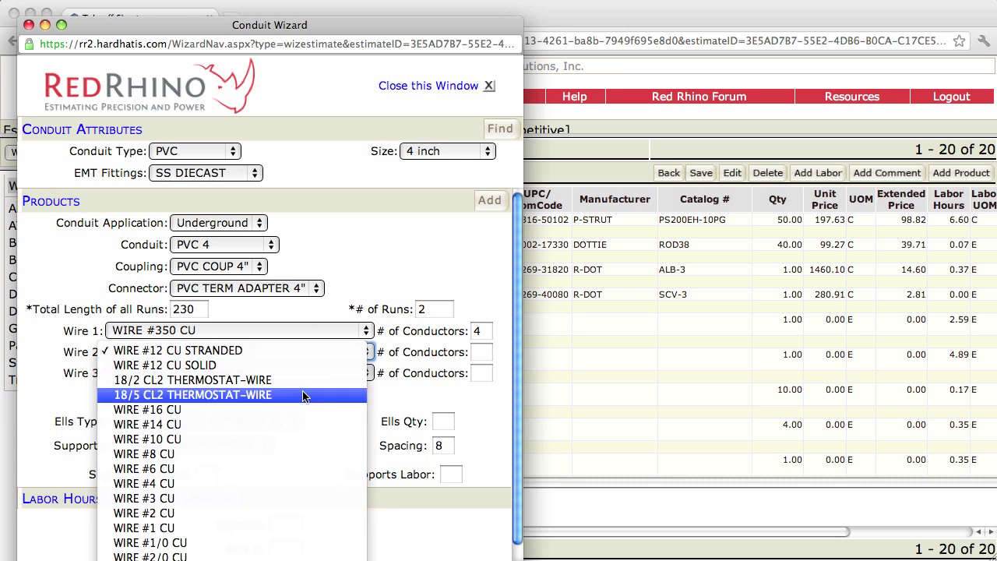
click(225, 543)
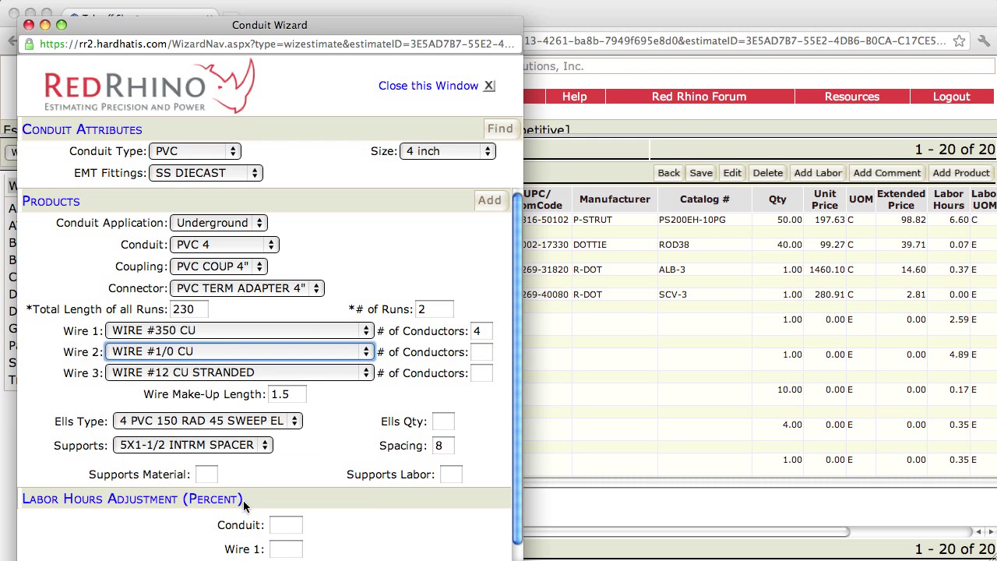
click(482, 353)
text(1)
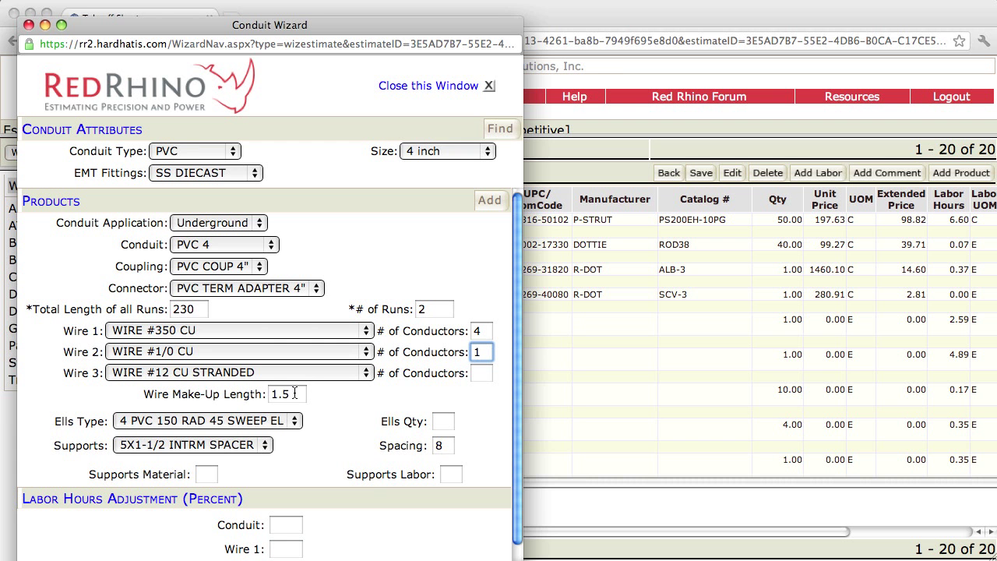
Set the wire make-up length to 7, the ells quantity to 6 and the support spacing to 0.
click(292, 394)
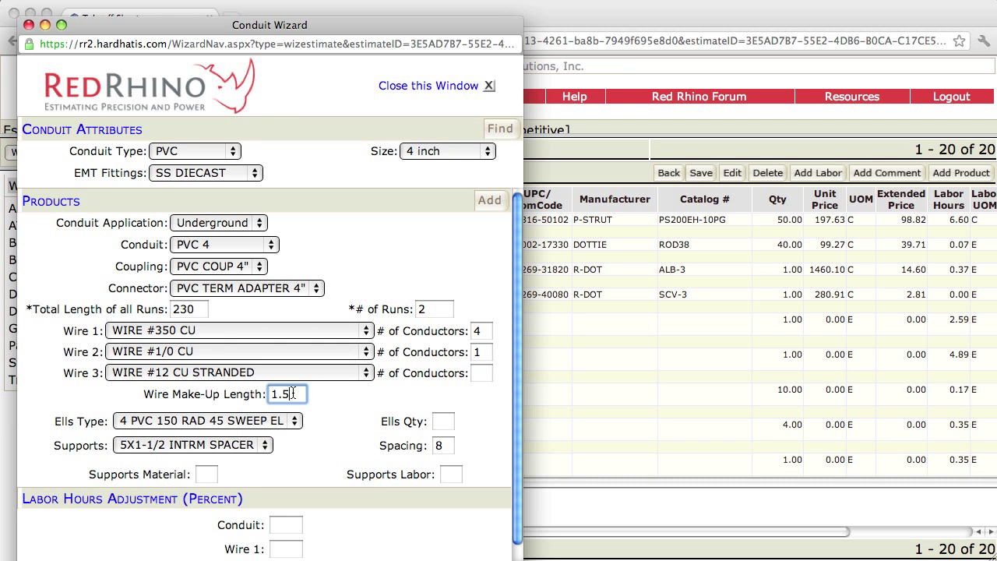
drag(285, 393, 270, 394)
text(7)
click(445, 421)
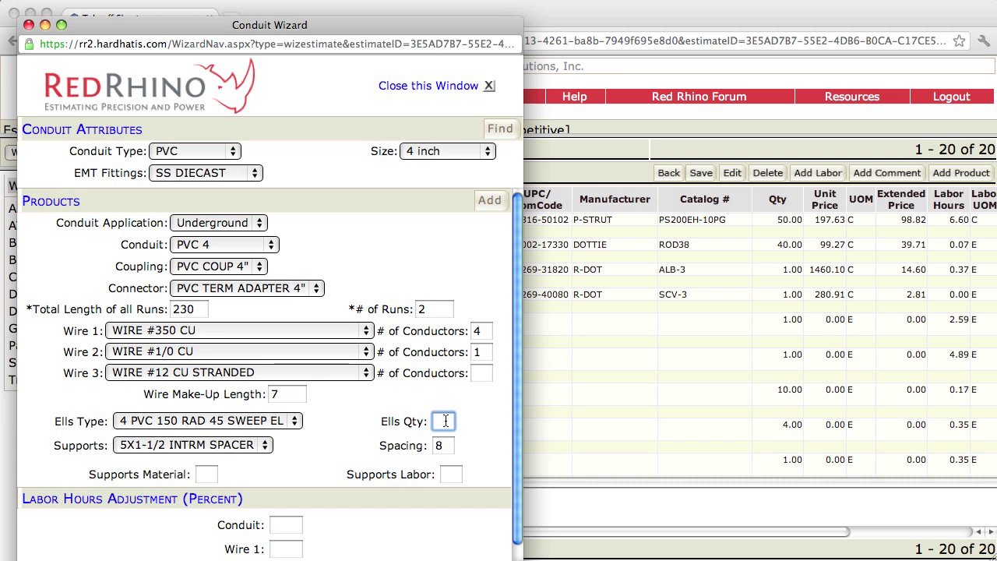
text(6)
double_click(442, 446)
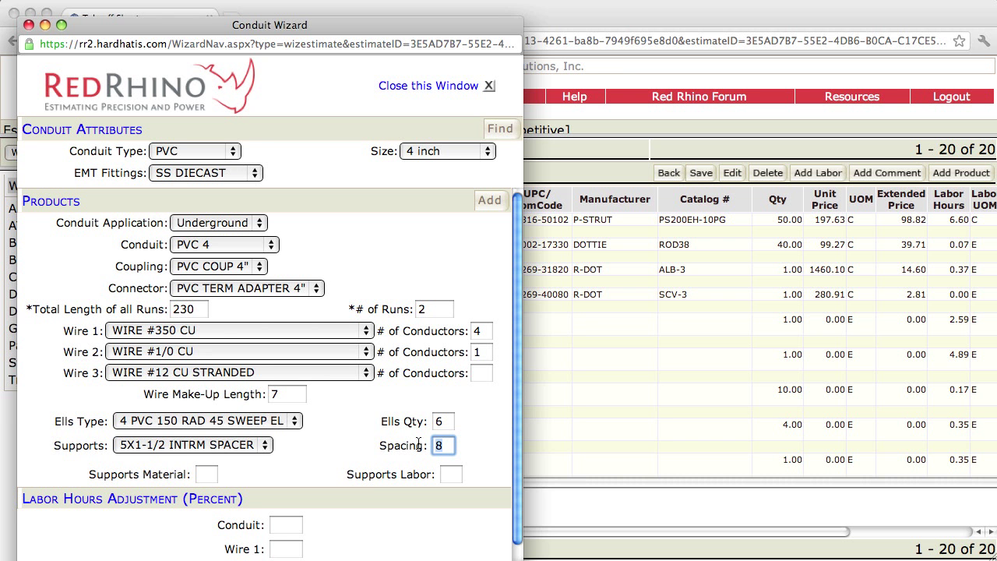
text(0)
Add the configured conduit products to the Electrical takeoff, close the wizard and save the sheet.
click(490, 204)
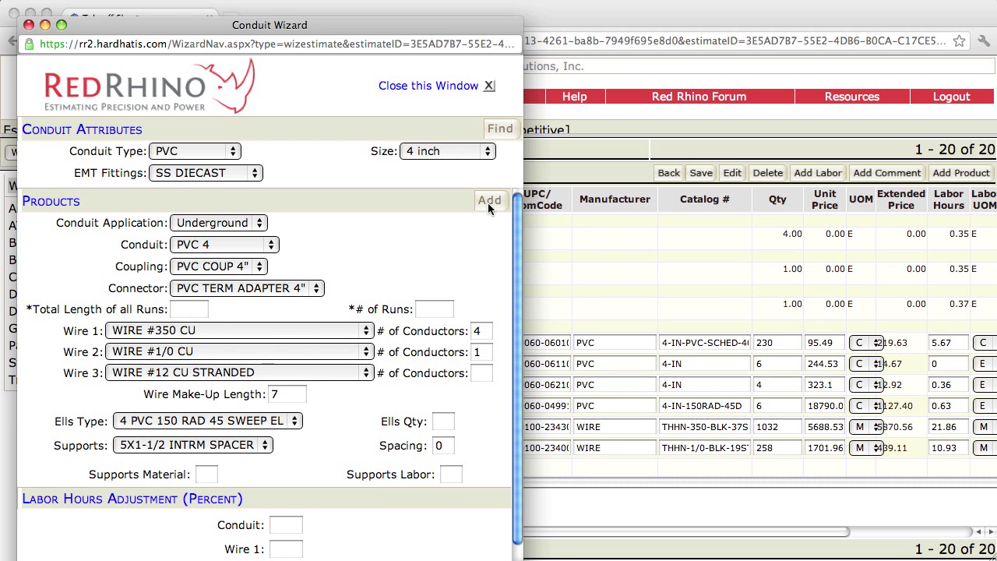
click(488, 87)
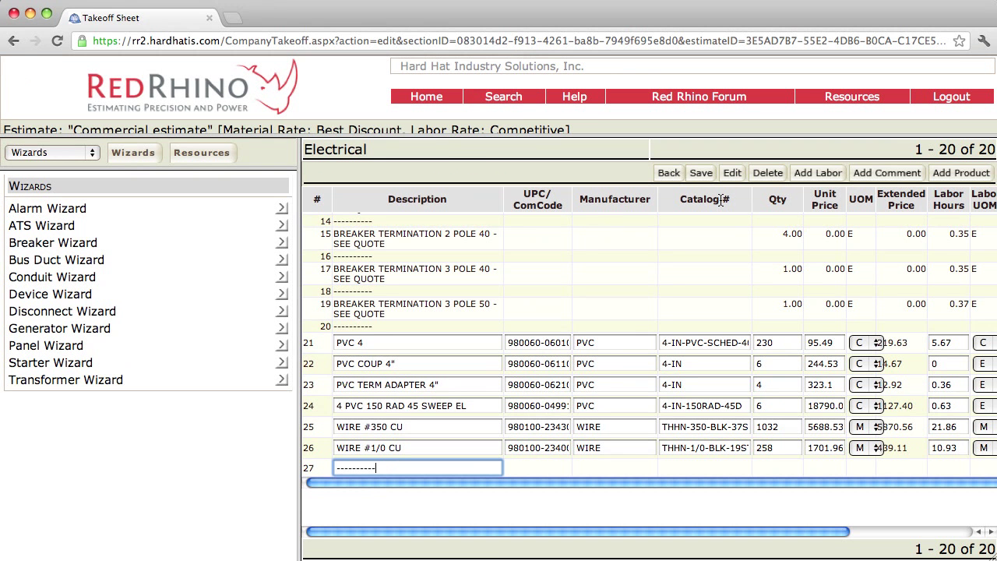
click(699, 172)
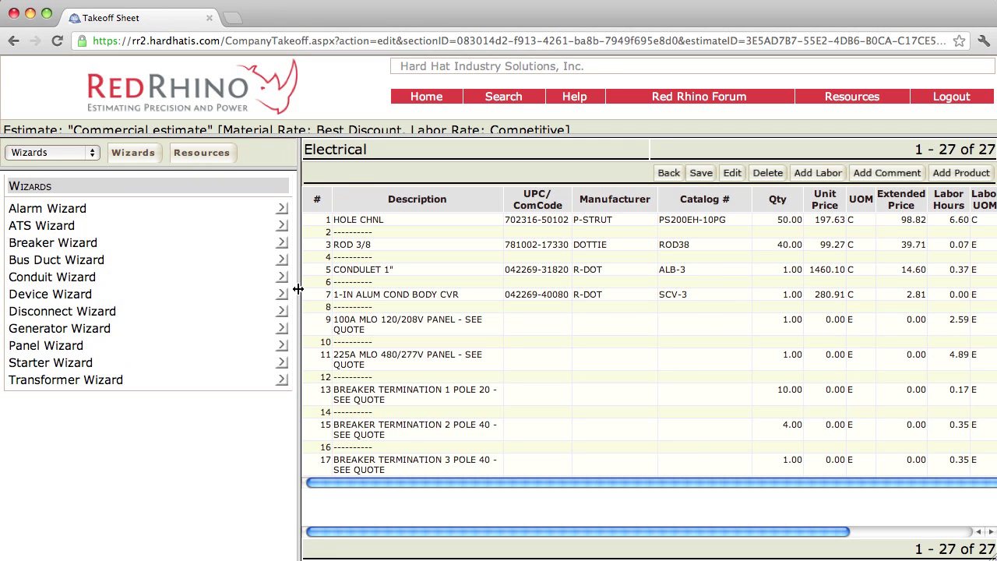
Enlarge the takeoff table and review the added PVC conduit, fitting and wire rows, finishing with a save.
drag(299, 289, 77, 290)
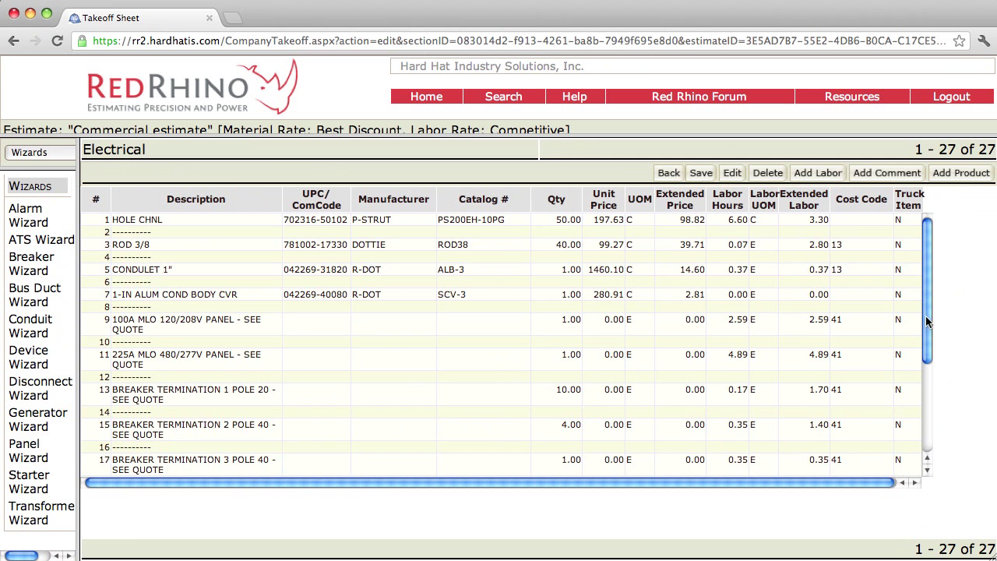
drag(928, 321, 928, 456)
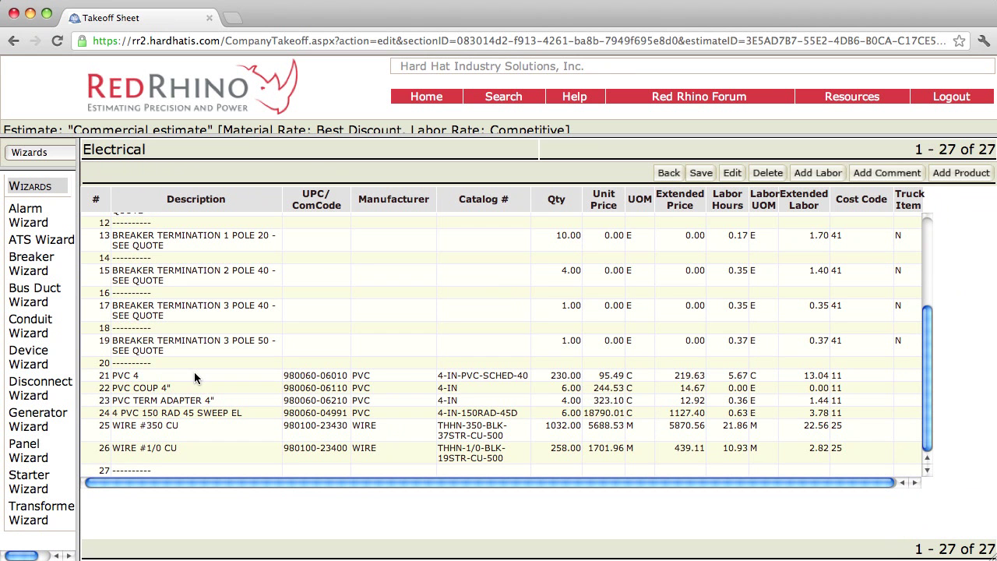
click(194, 391)
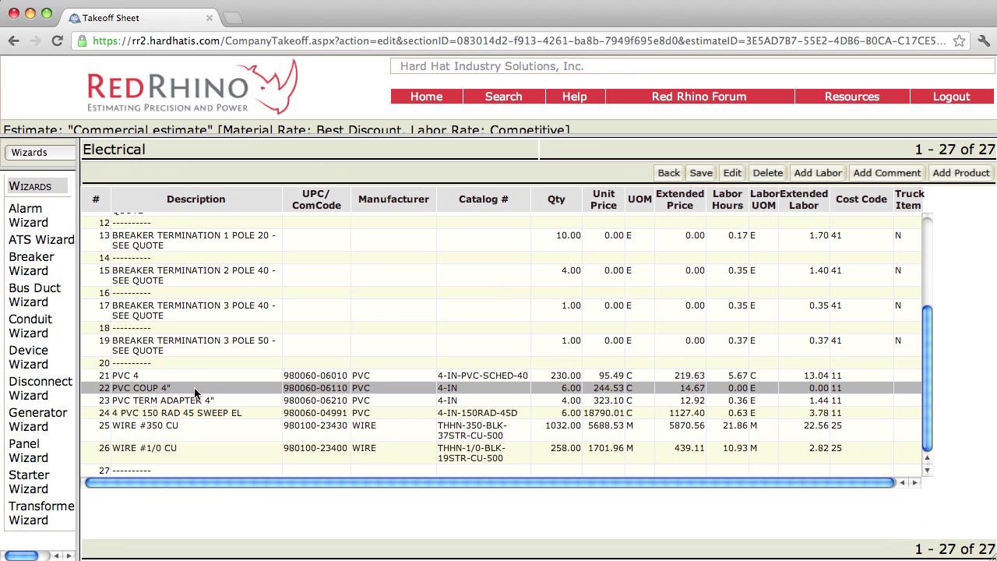
click(204, 401)
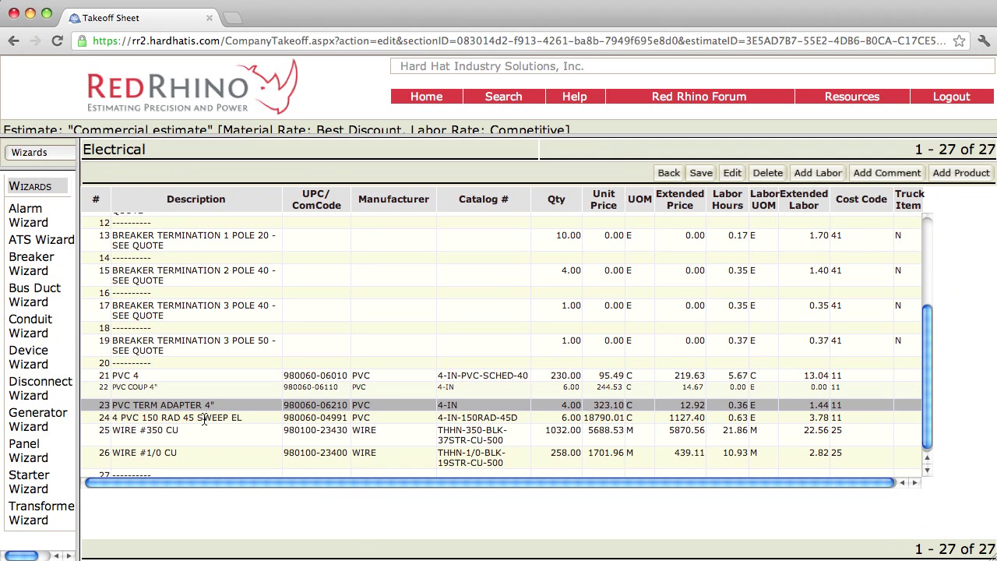
click(204, 419)
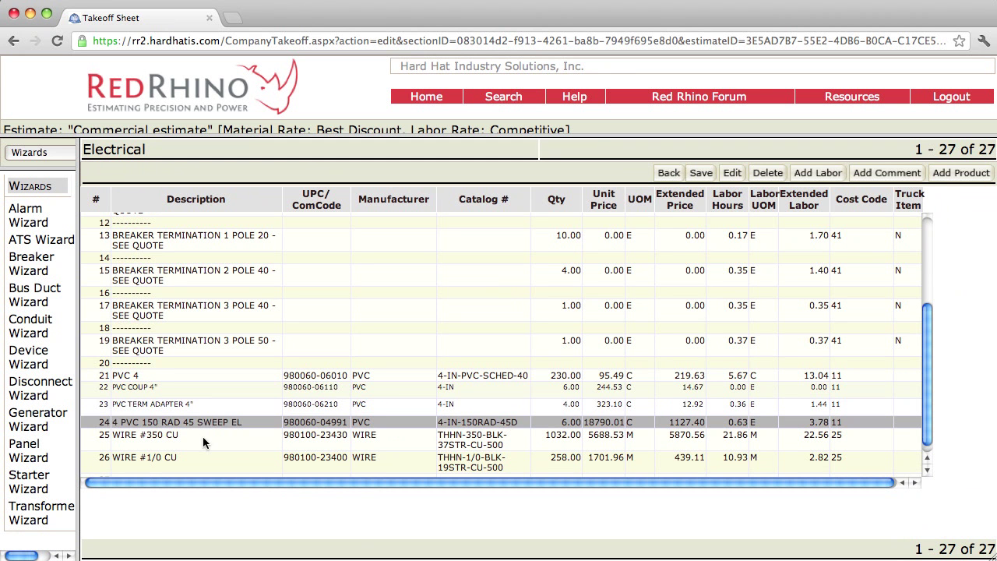
click(203, 442)
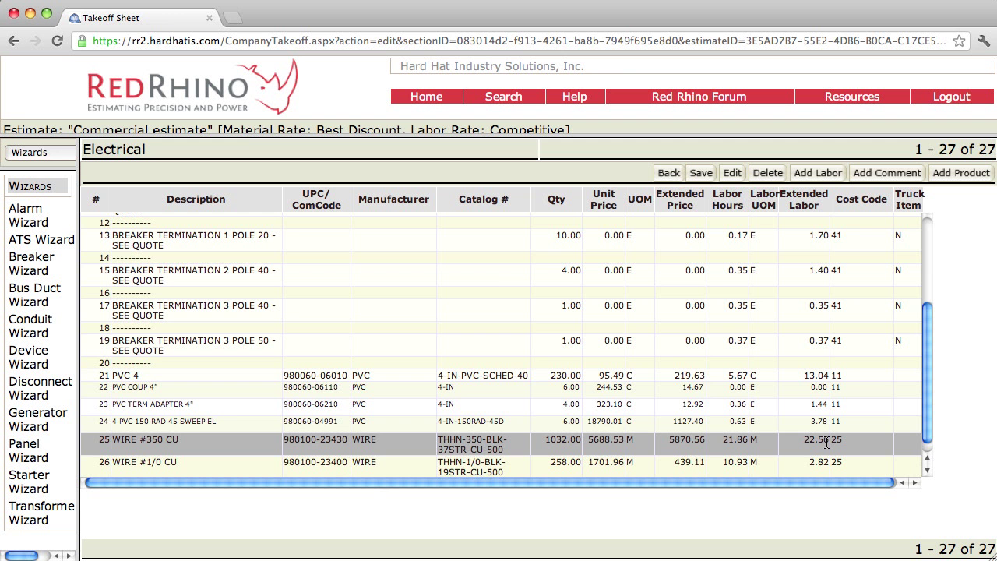
click(699, 174)
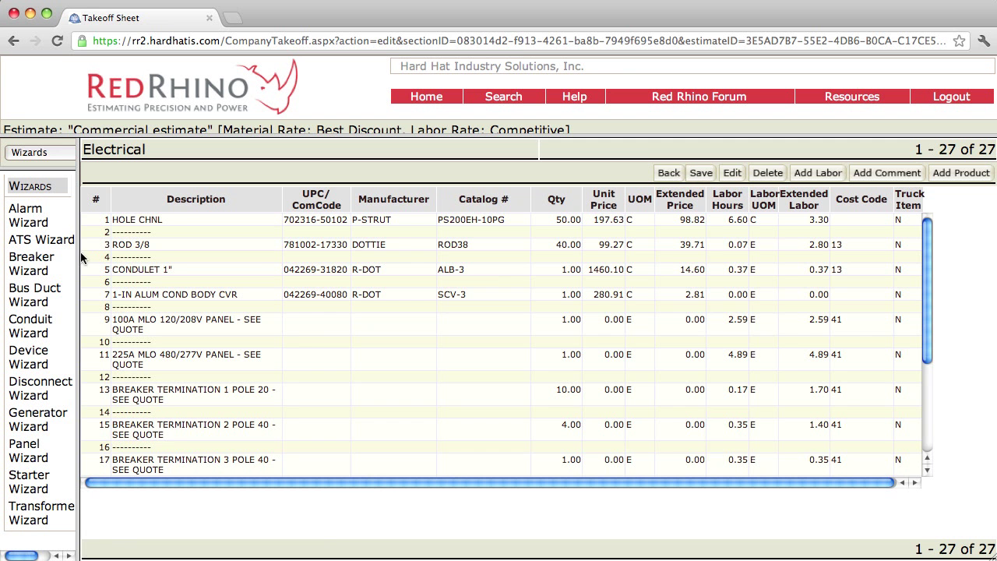
Widen the wizards pane enough to show the full wizard list and save the takeoff sheet.
drag(80, 259, 172, 258)
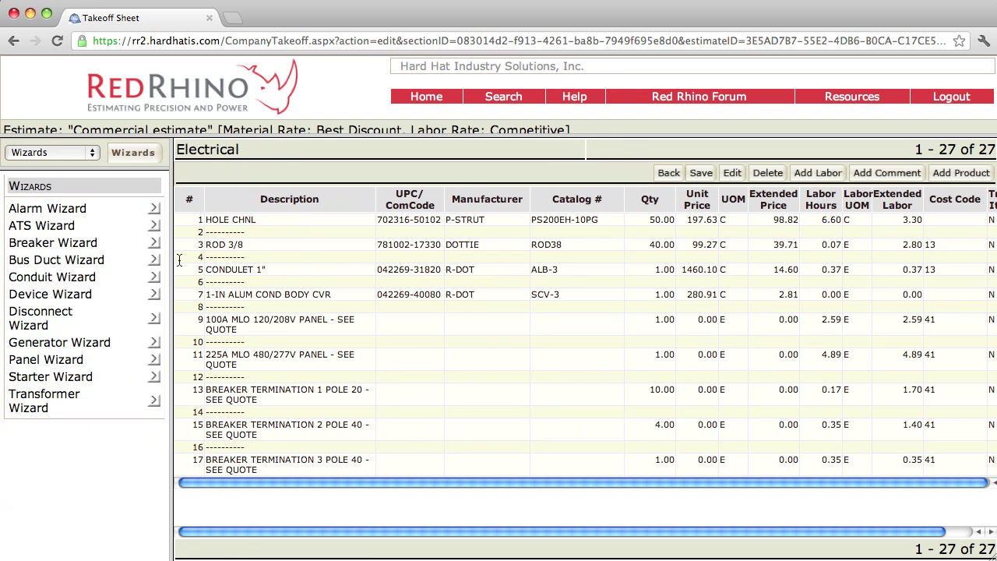
click(176, 258)
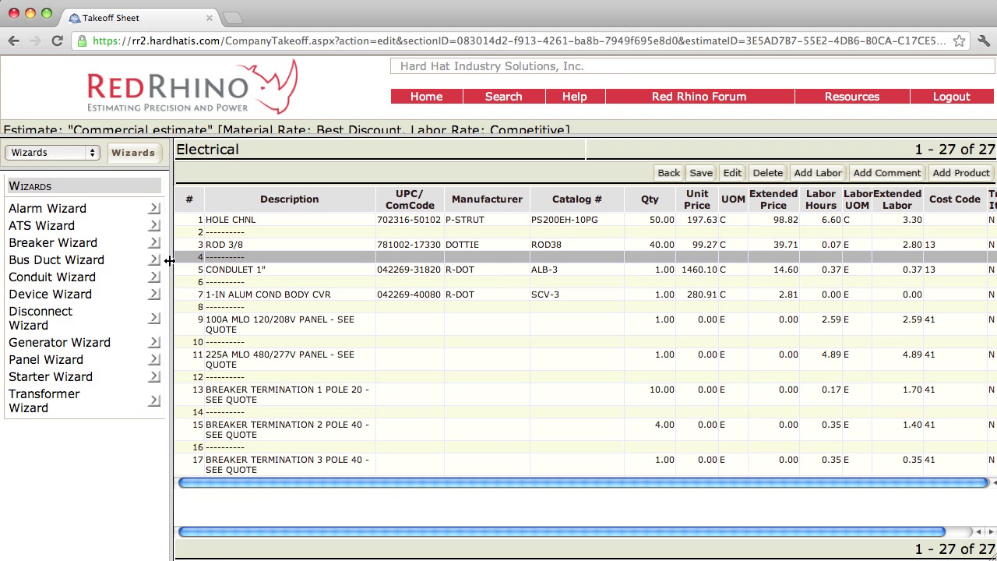
drag(169, 261, 229, 262)
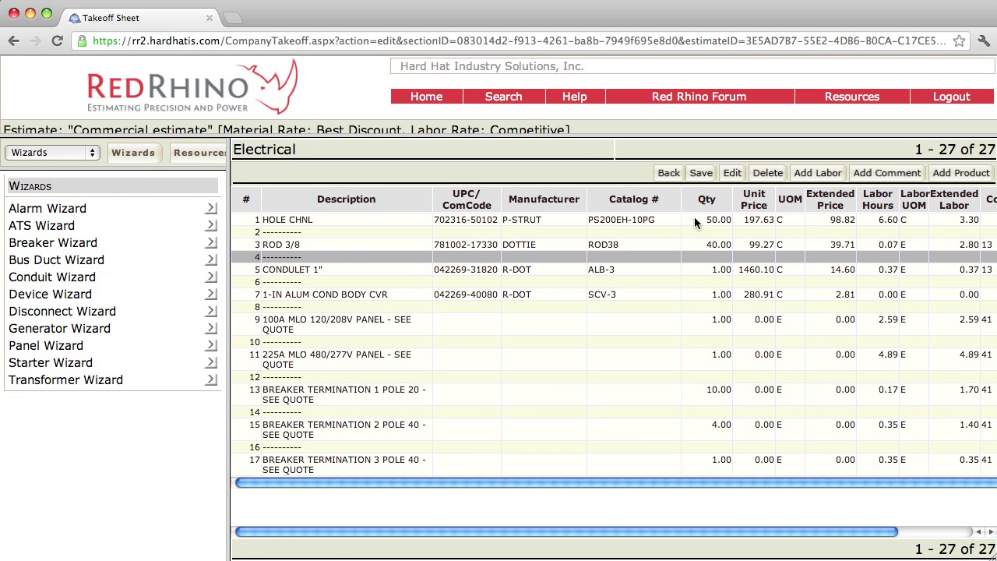
click(703, 173)
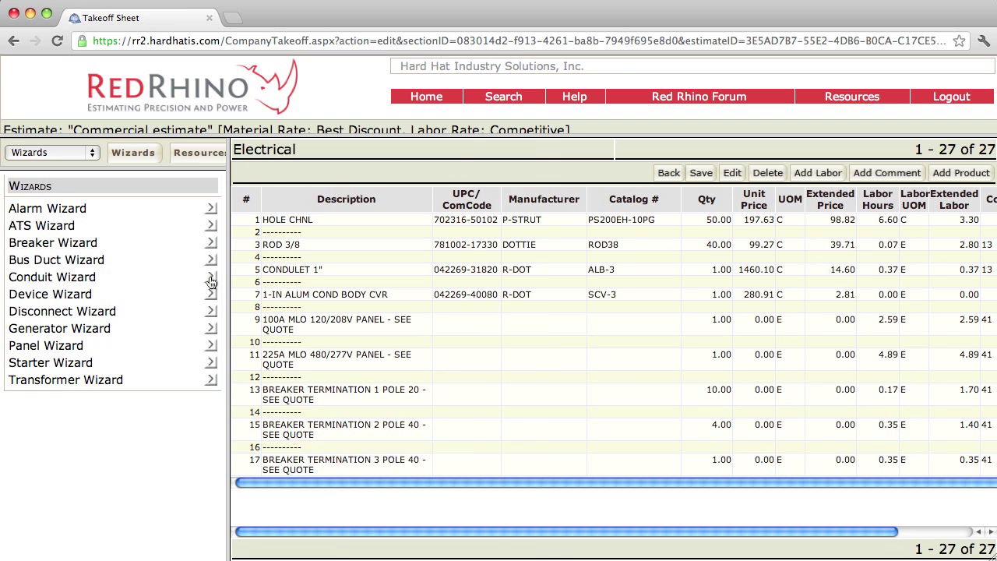
Open the Conduit Wizard and find products for EMT conduit, size 2 inch, with SS STEEL fittings.
click(210, 277)
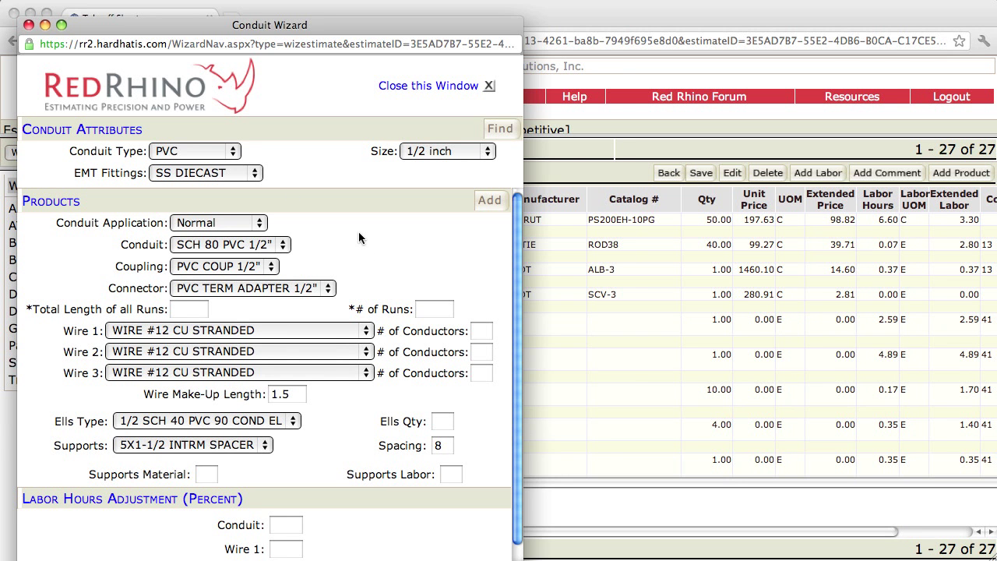
click(235, 153)
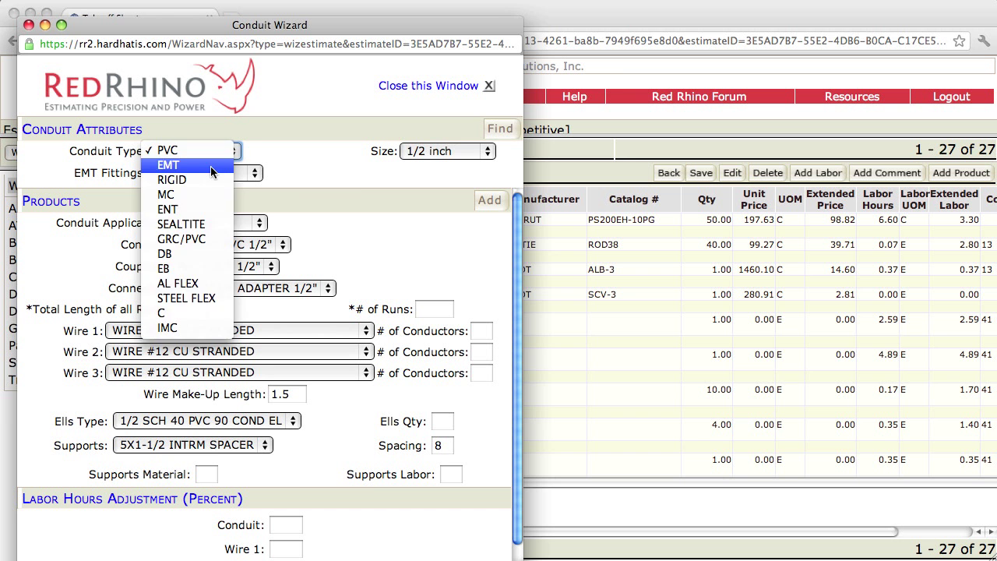
click(211, 165)
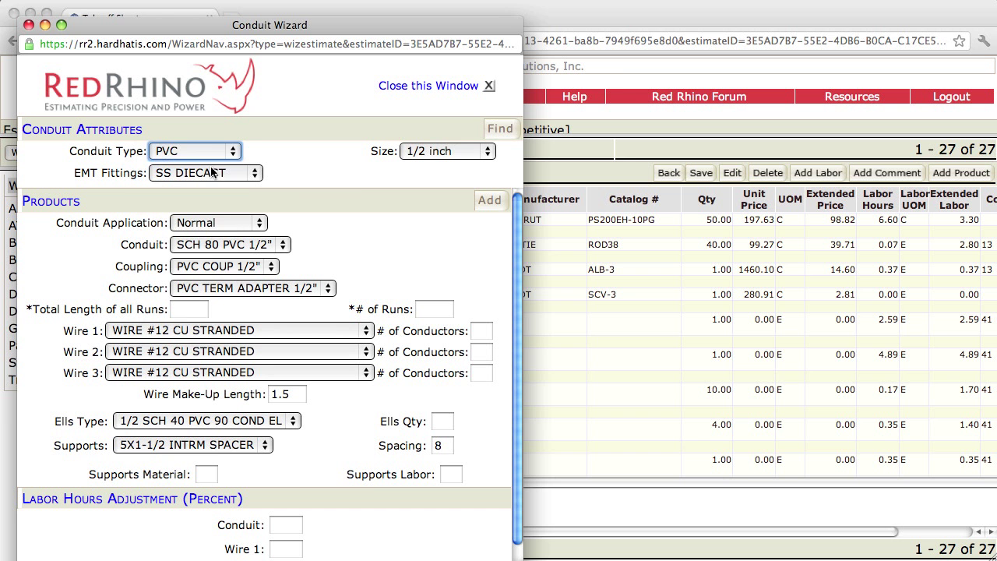
click(452, 153)
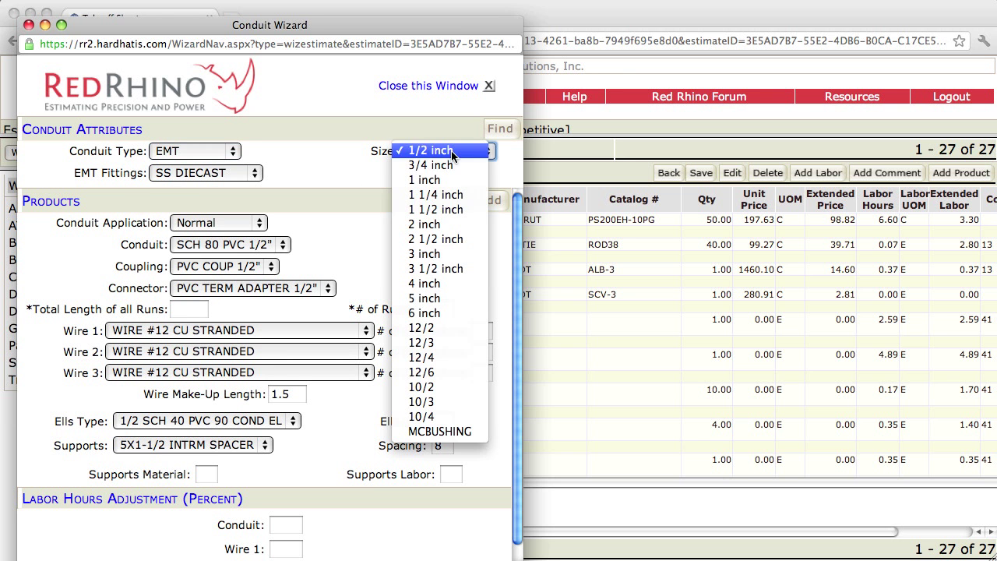
click(437, 226)
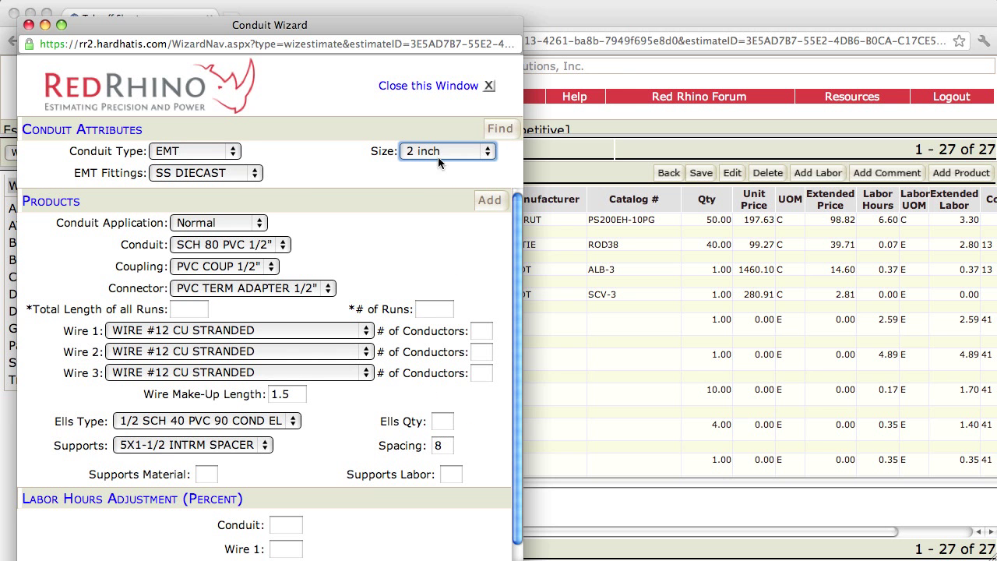
click(255, 175)
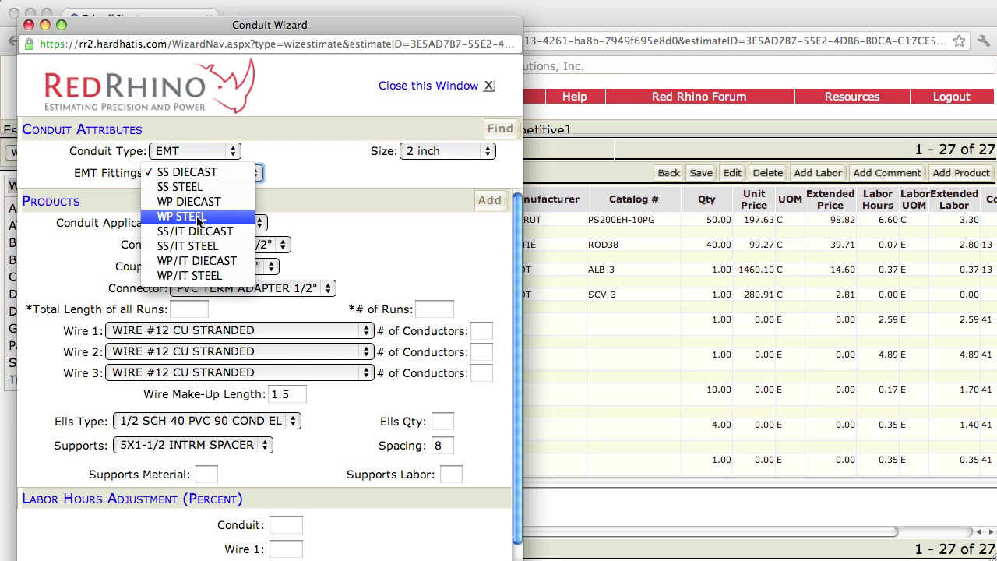
click(198, 187)
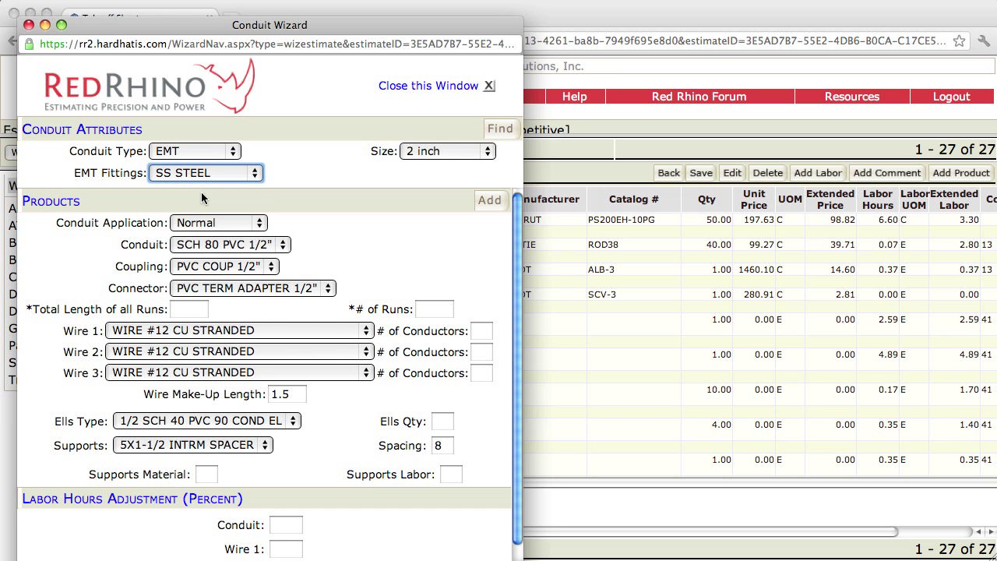
click(502, 132)
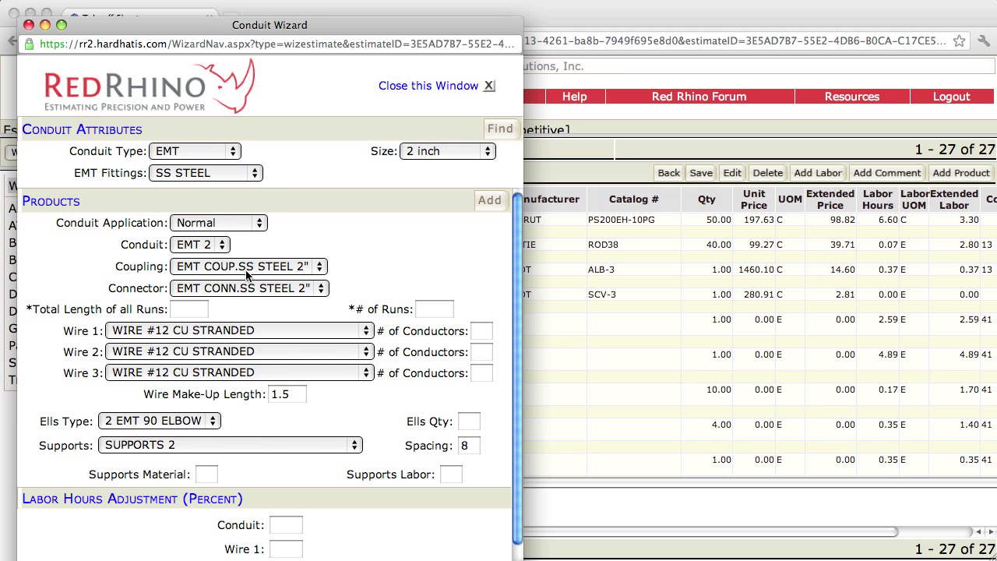
Set the conduit application to Exposed +10, with a total run length of 140 and 1 run.
click(258, 223)
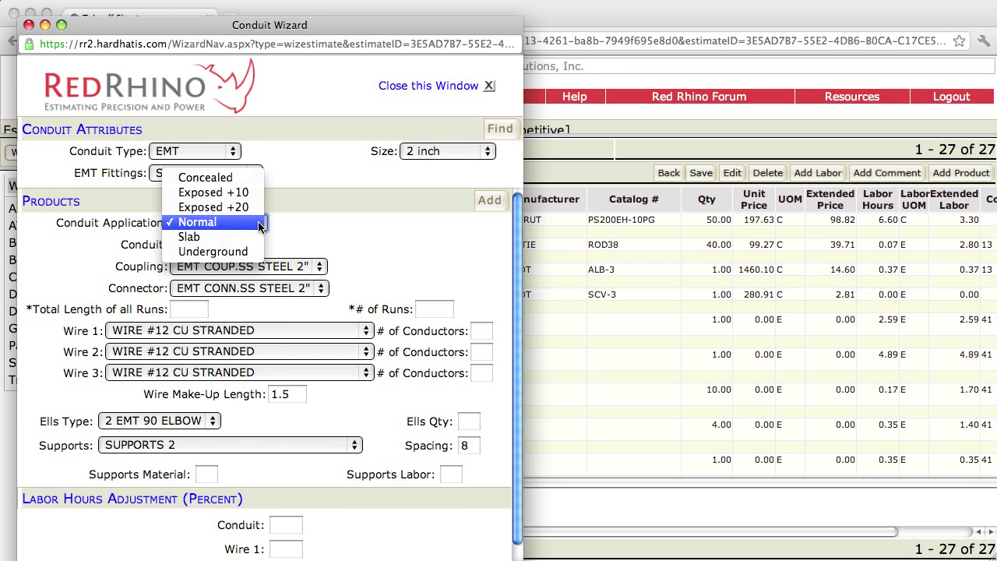
click(246, 199)
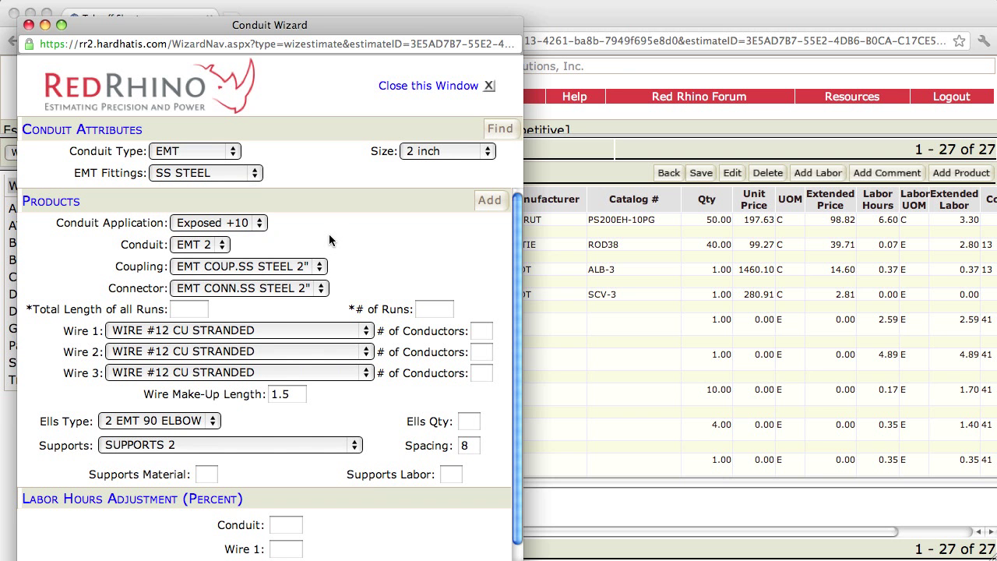
click(193, 310)
text(140)
click(436, 309)
text(1)
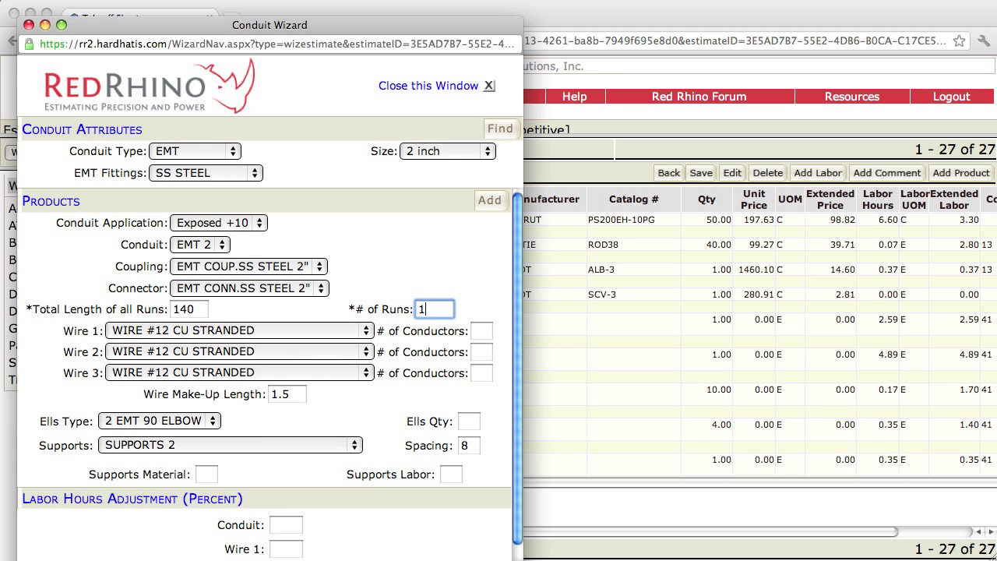
Configure Wire 1 as WIRE #3/0 CU with 4 conductors and Wire 2 as WIRE #6 CU with 1 conductor.
click(366, 331)
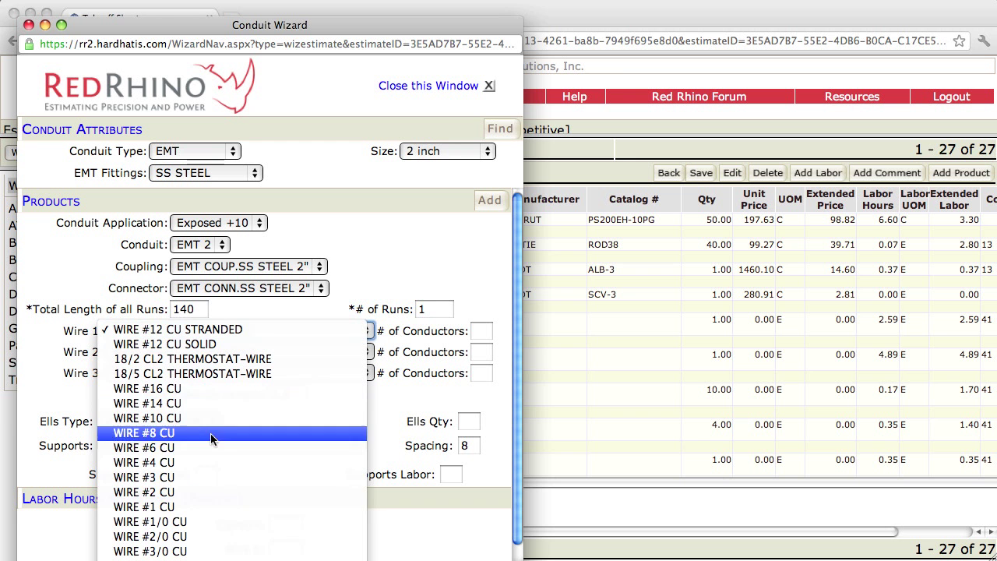
click(205, 552)
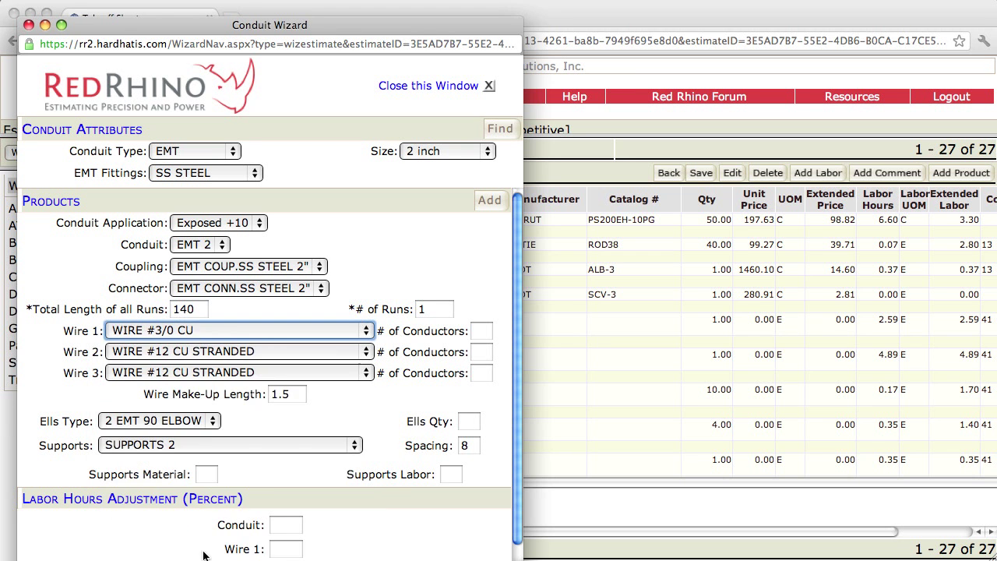
click(477, 329)
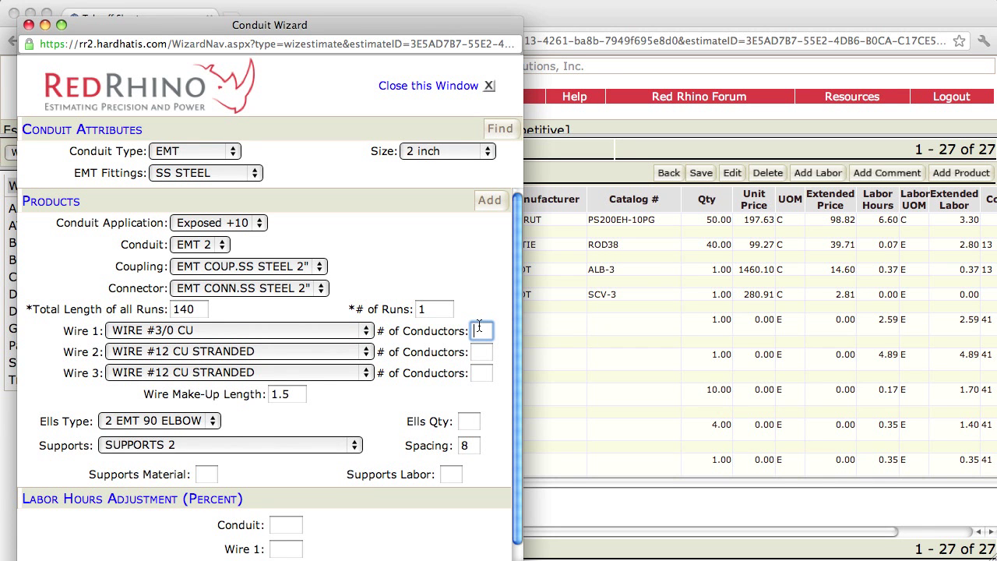
text(4)
click(487, 352)
click(483, 353)
text(1)
click(364, 352)
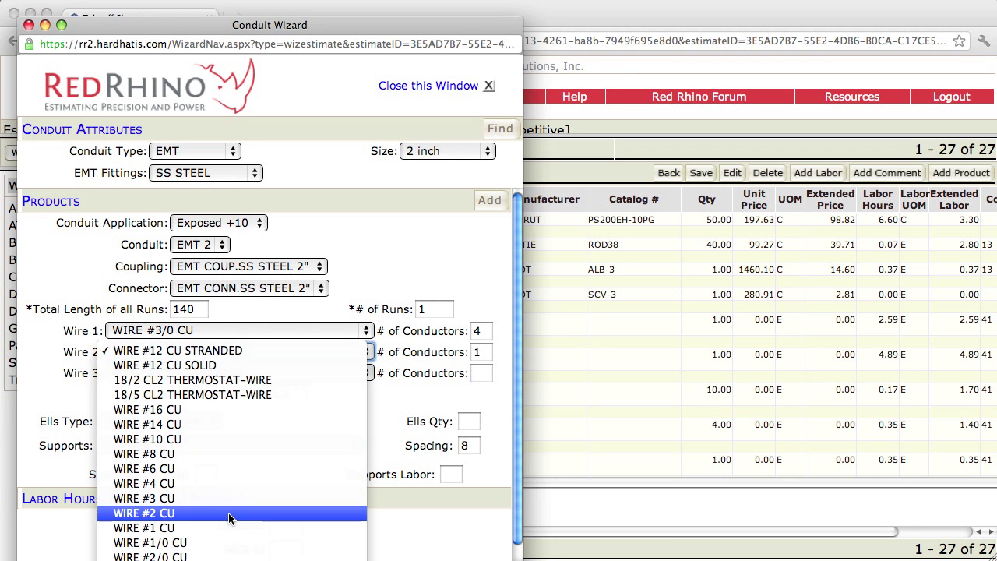
click(184, 470)
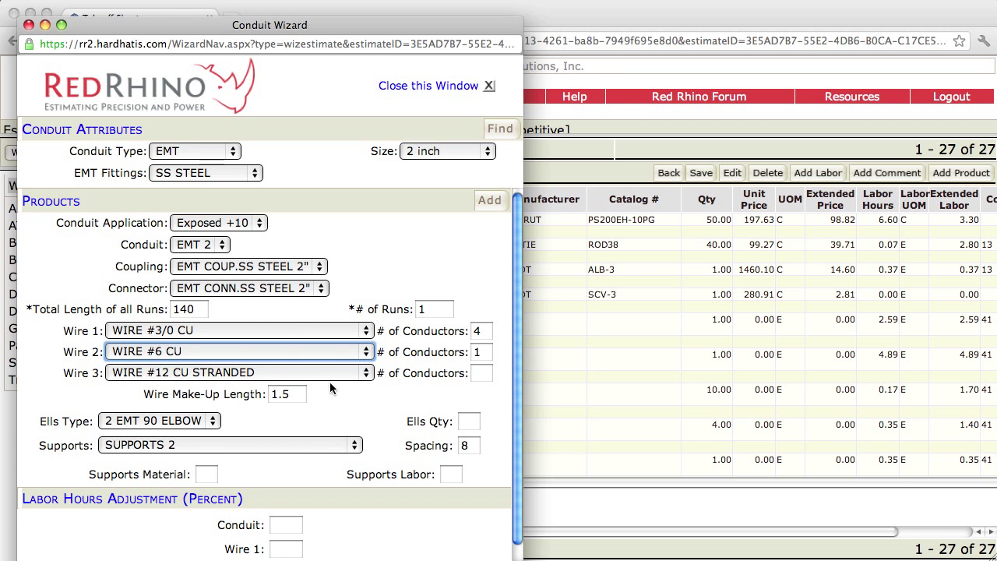
Set the wire make-up length to 7 and the ells to 2 EMT 90 ELBOW with a quantity of 4.
click(297, 393)
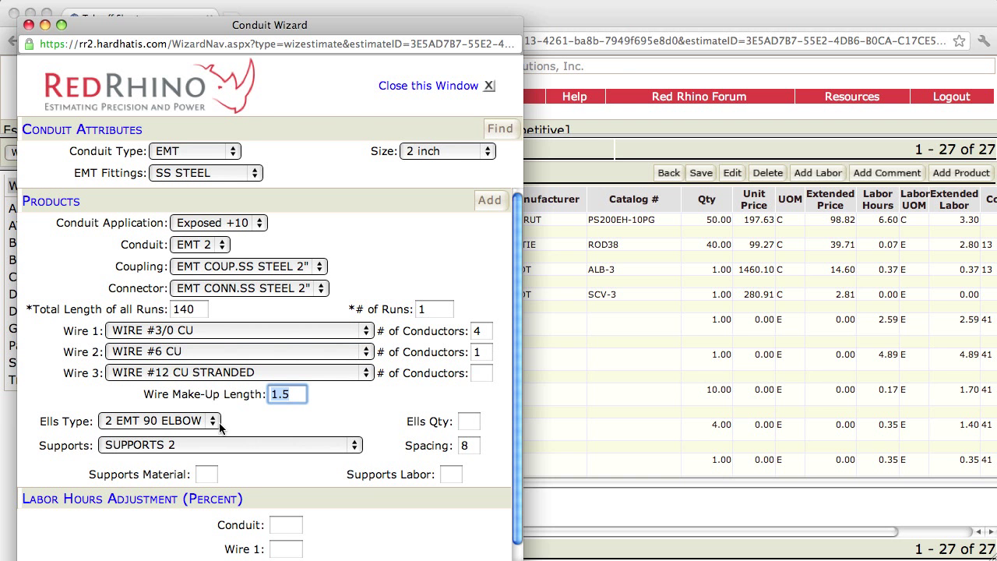
text(7)
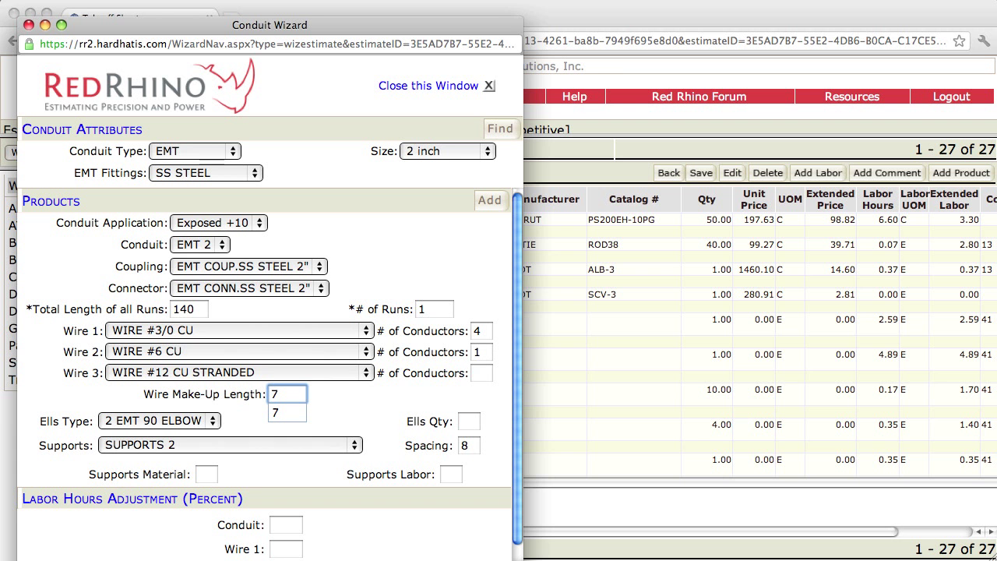
click(235, 421)
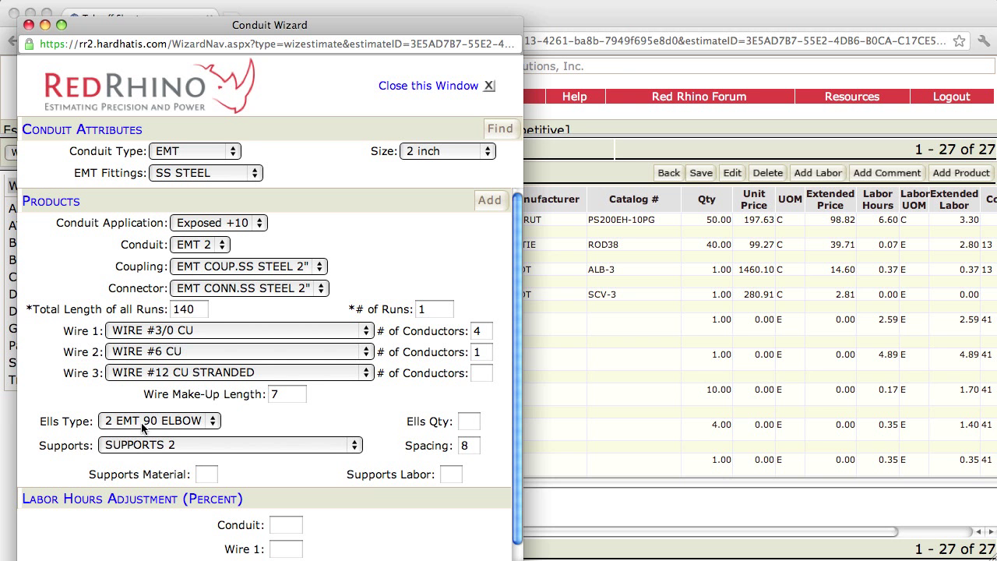
click(213, 422)
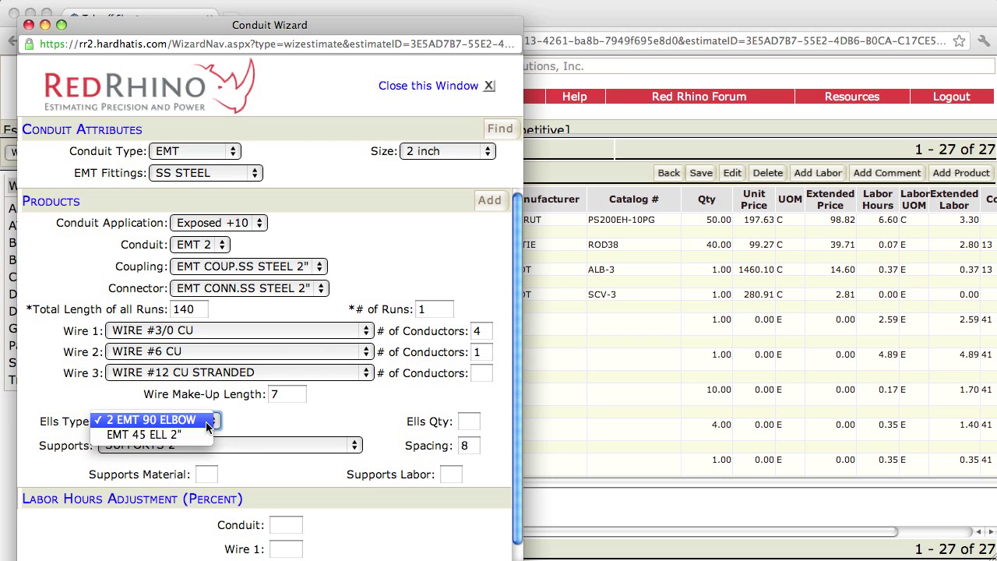
click(206, 421)
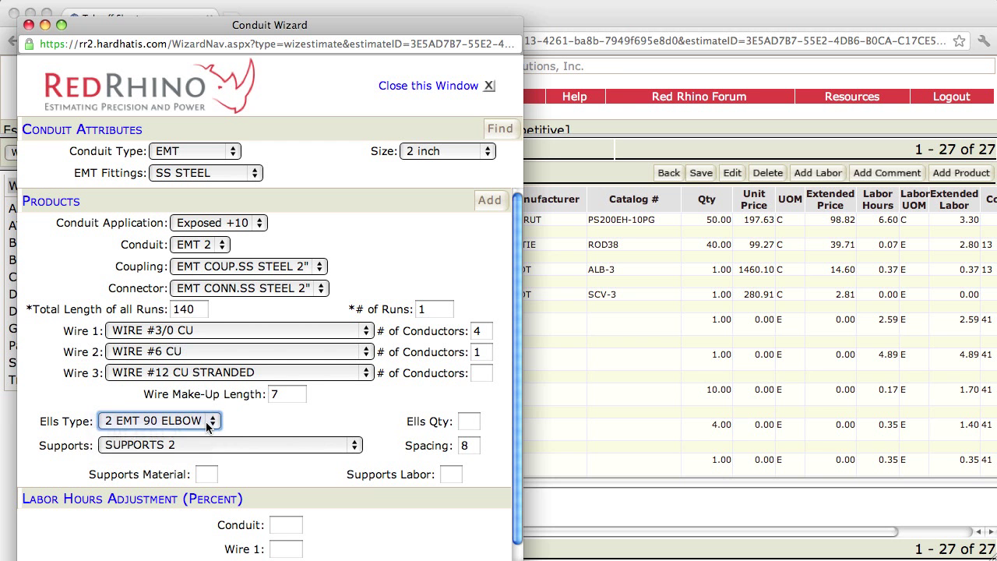
click(467, 421)
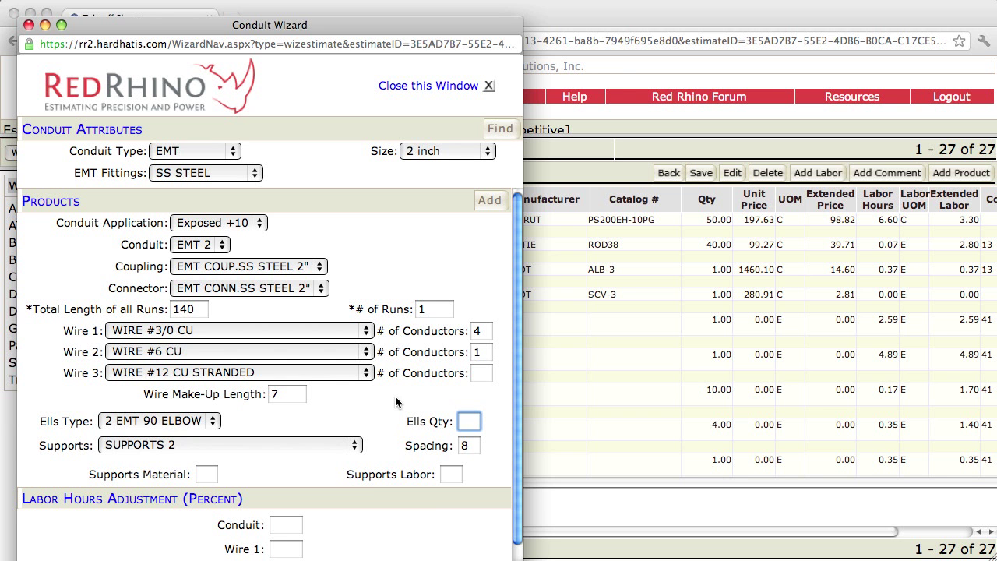
text(4)
Add the configured 2 inch EMT products to the Electrical takeoff, close the wizard and save the sheet.
click(491, 202)
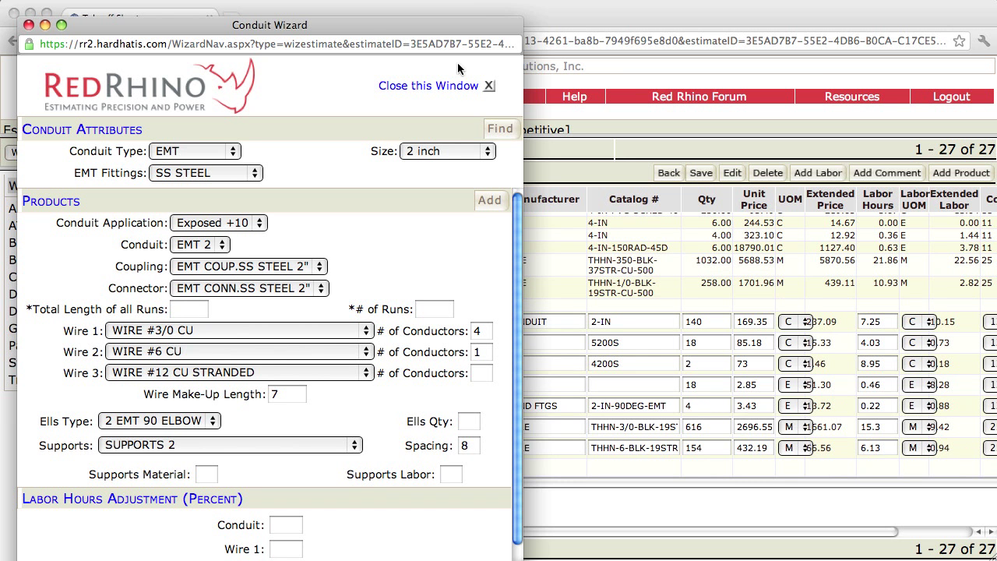
click(488, 87)
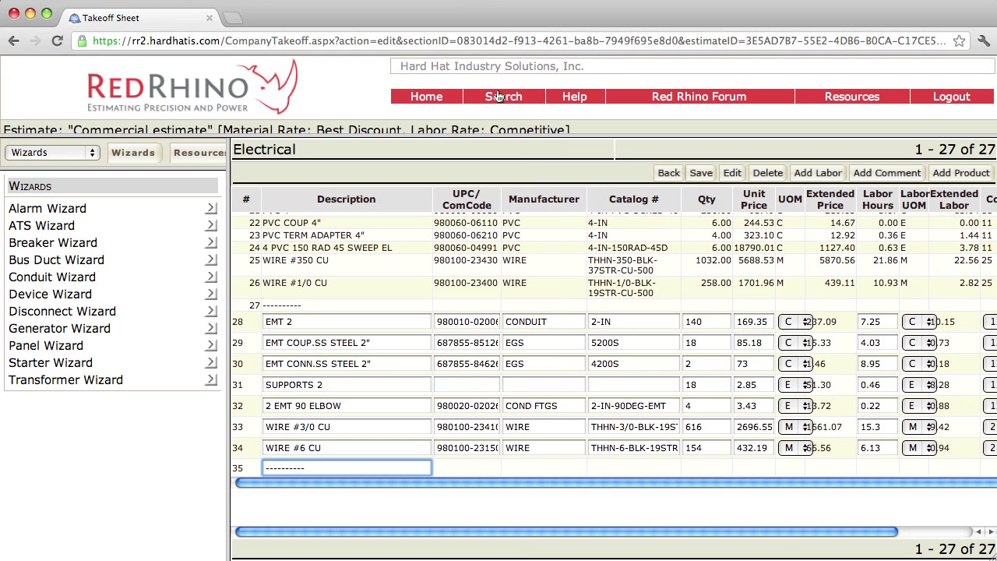
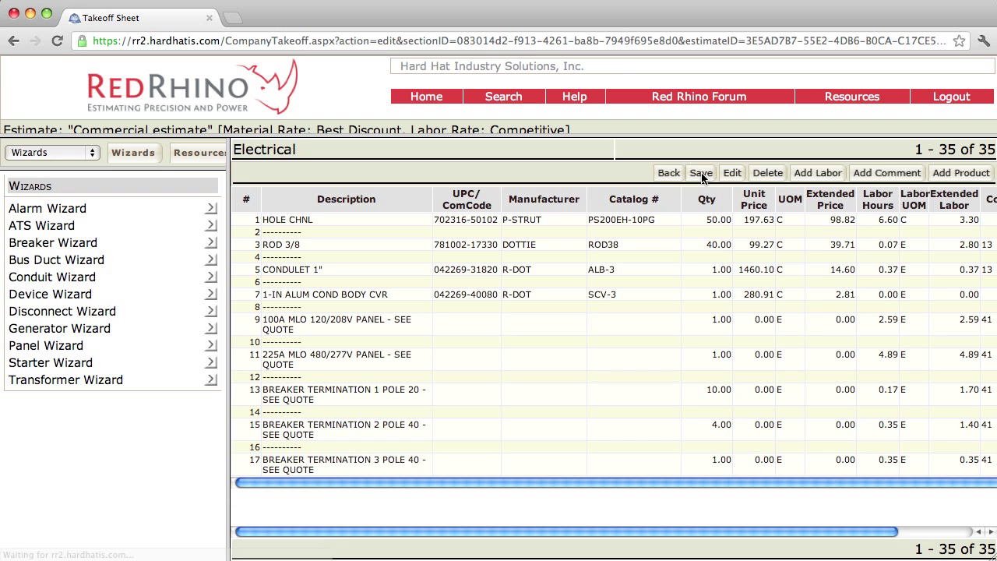
Reopen the Conduit Wizard and find products for EMT conduit, size 3/4 inch, with SS STEEL fittings.
click(211, 277)
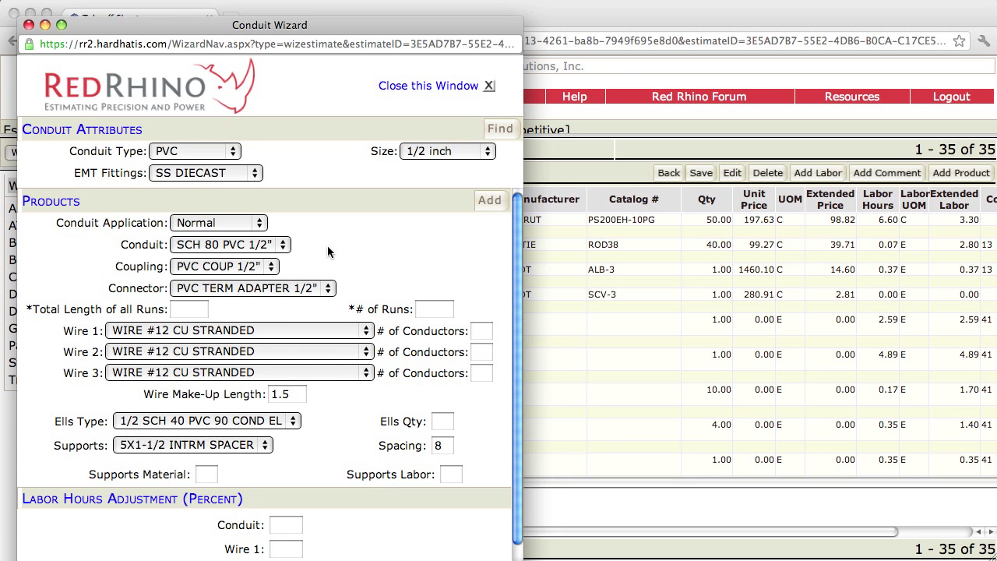
click(234, 152)
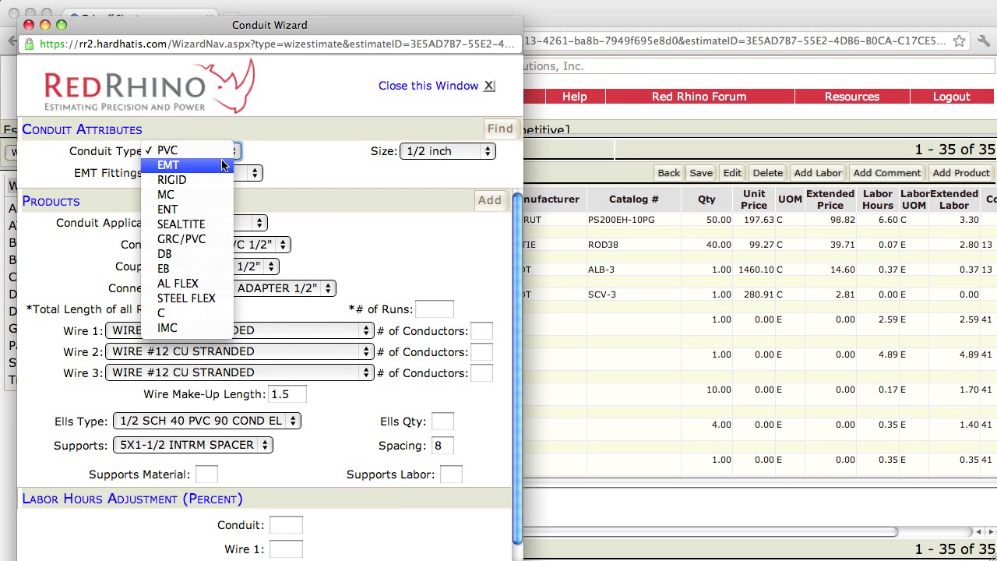
click(219, 161)
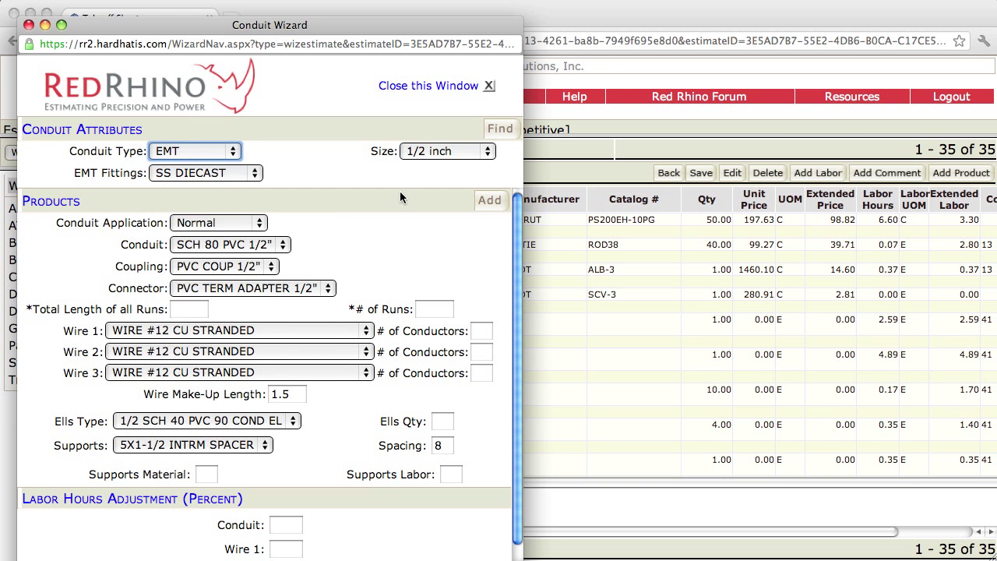
click(433, 152)
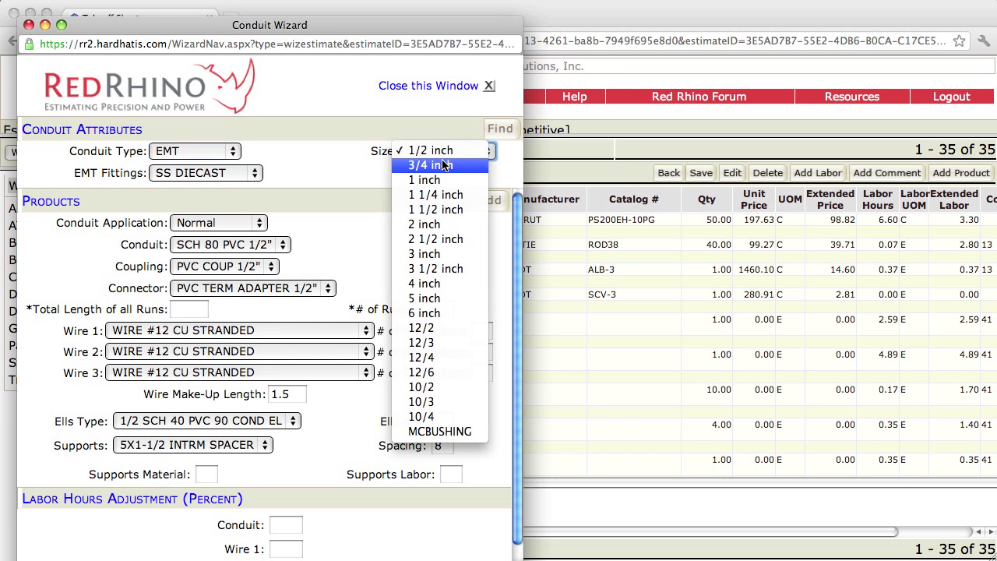
click(441, 165)
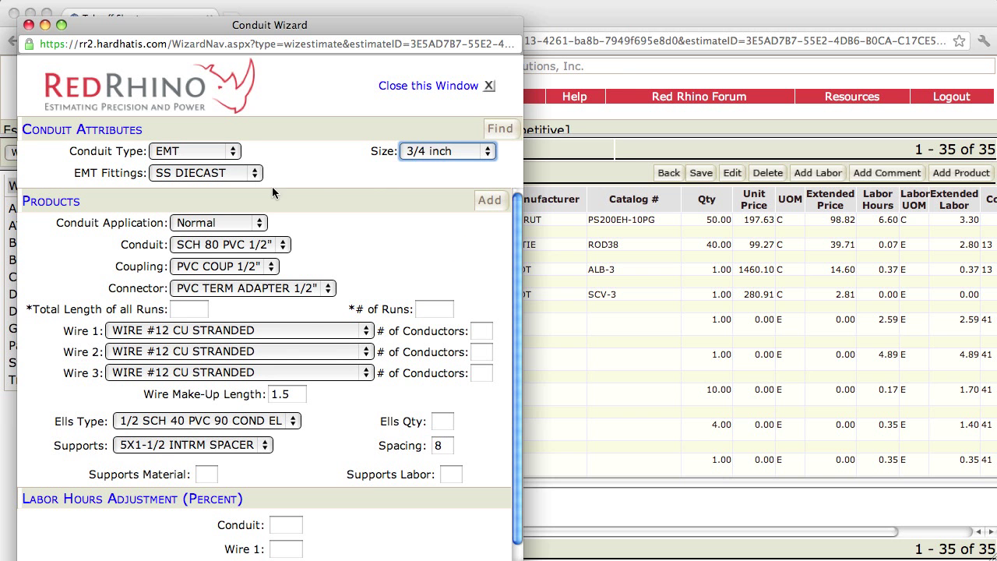
click(251, 177)
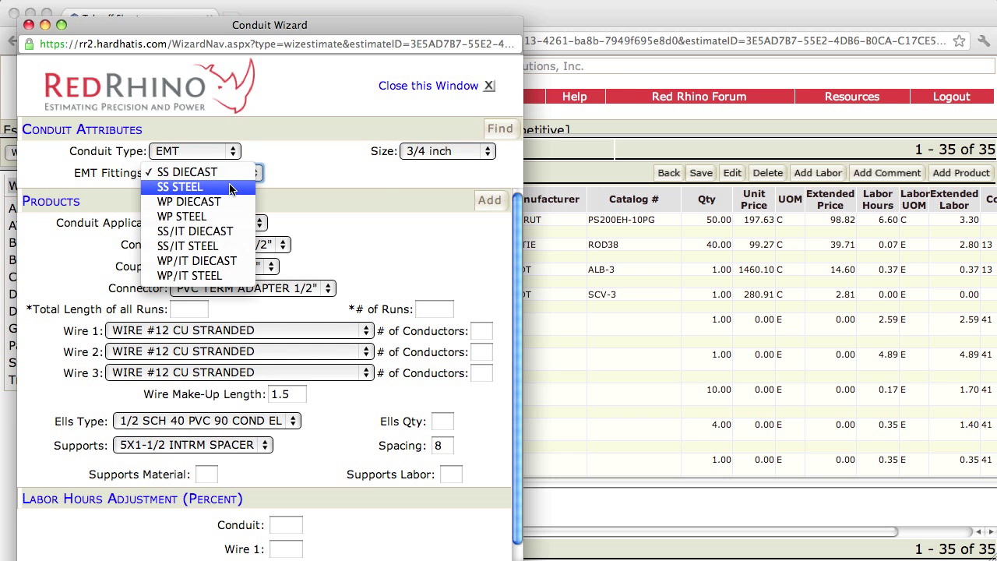
click(231, 187)
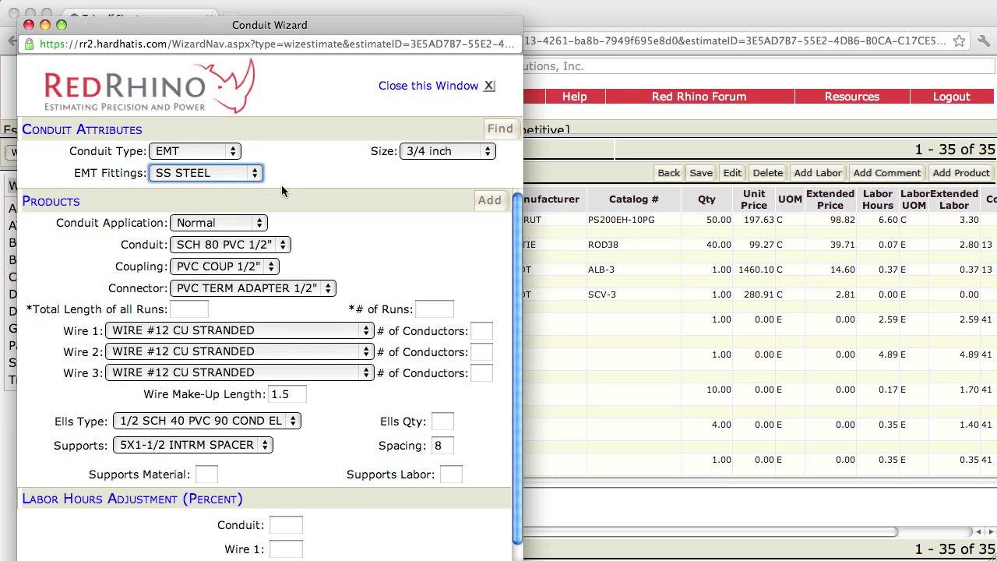
click(503, 129)
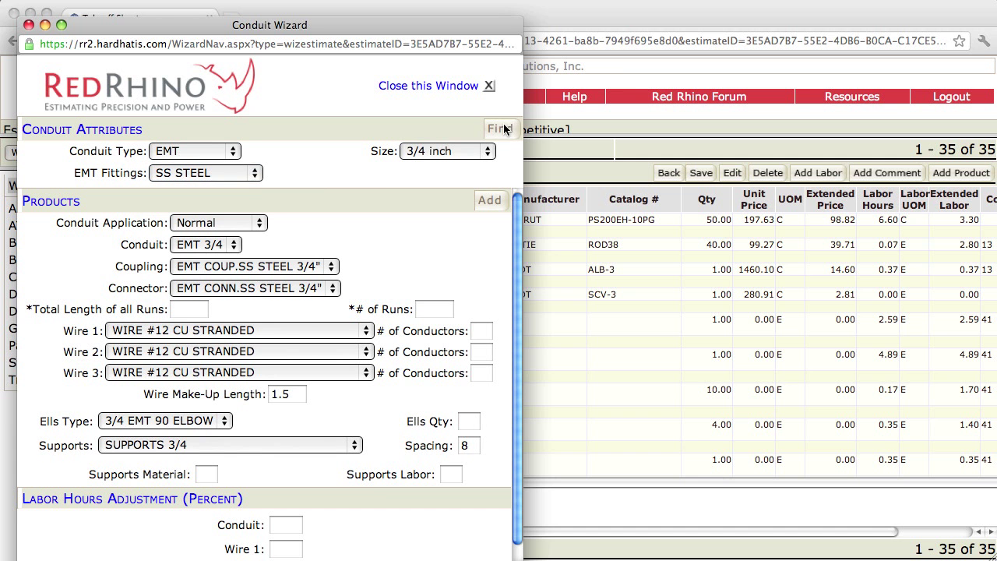
Set the conduit application to Exposed +10, the total length of all runs to 1870 and the number of runs to 22.
click(263, 224)
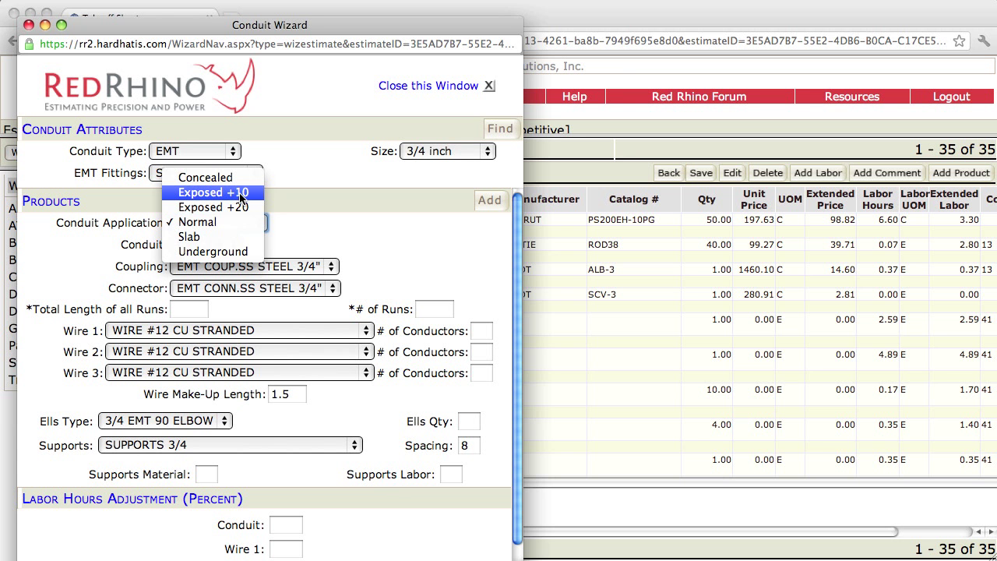
click(240, 194)
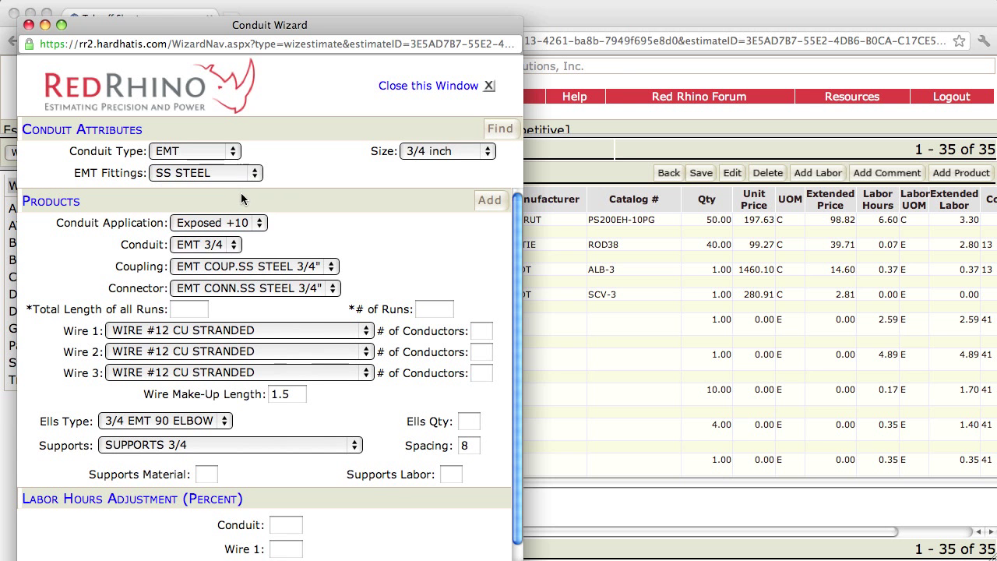
click(175, 309)
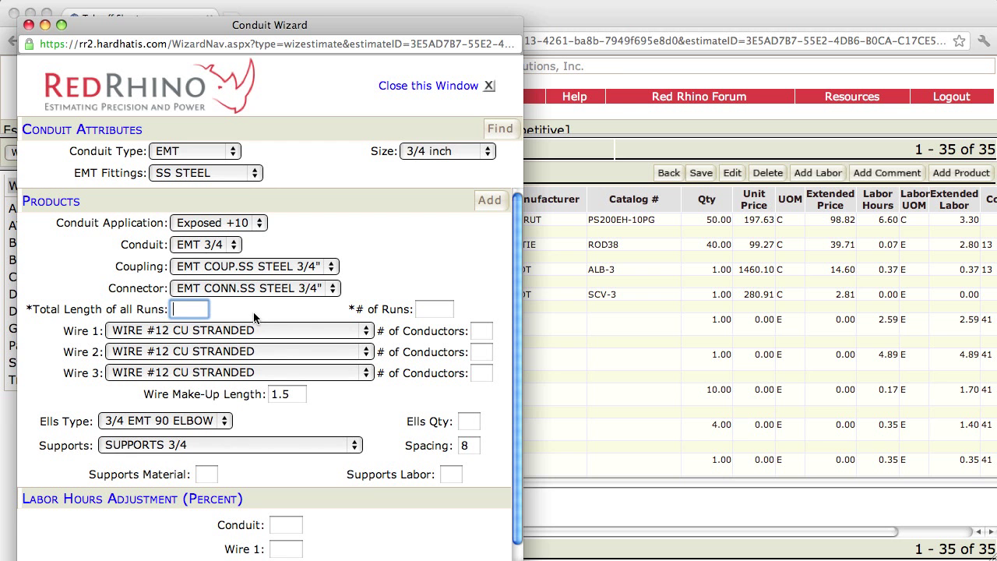
text(1)
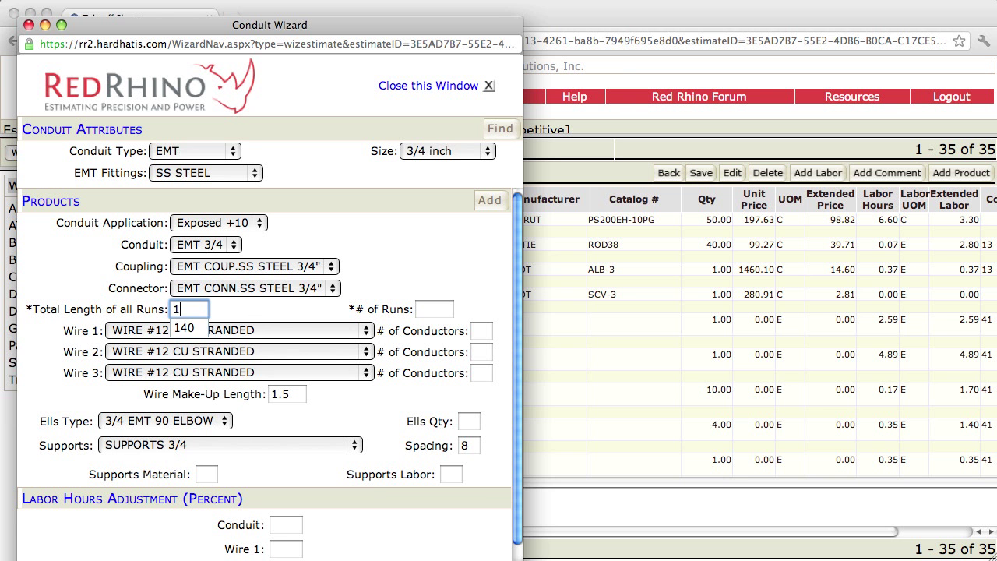
text(870)
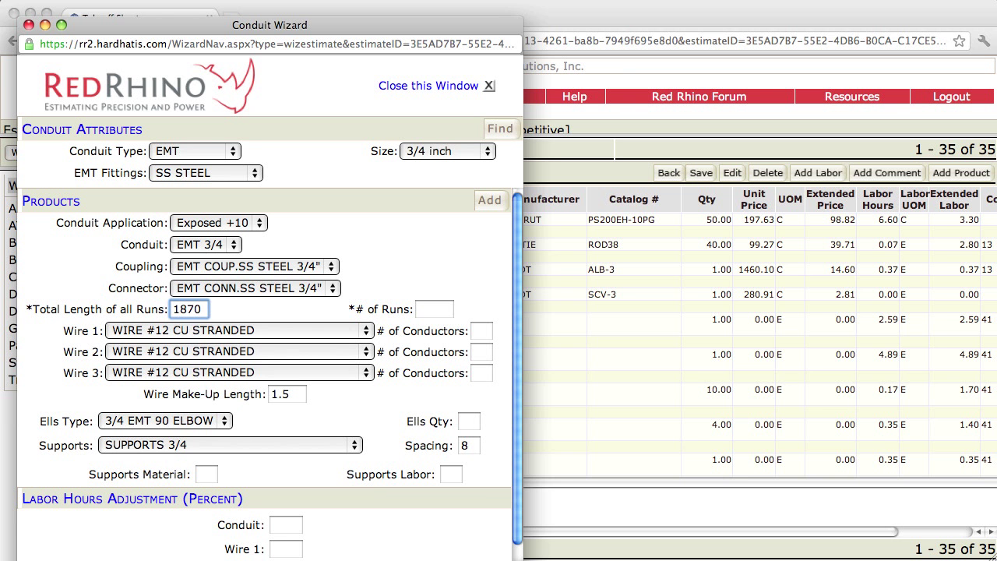
click(427, 308)
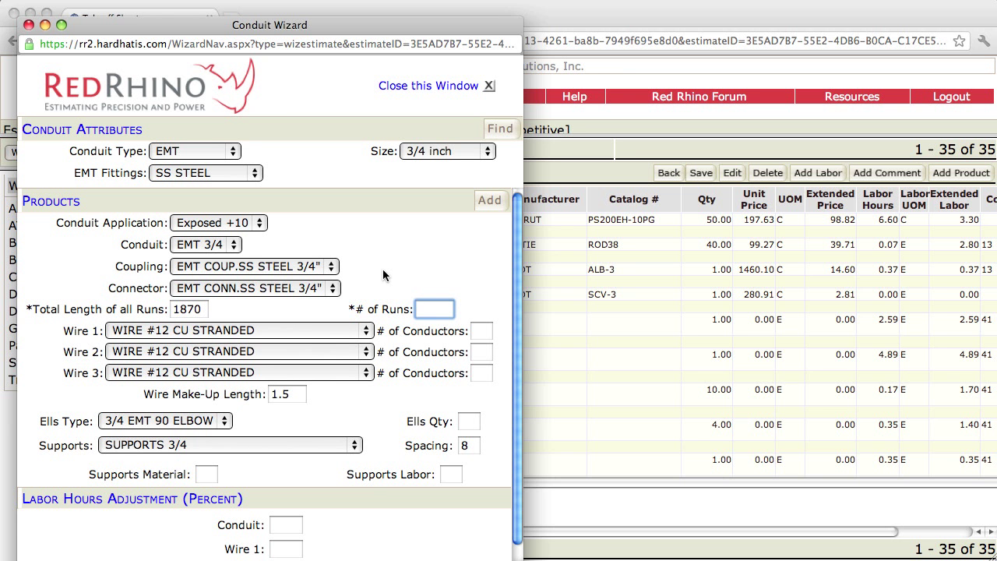
text(22)
Give Wire 1, WIRE #12 CU STRANDED, 5 conductors and set the wire make-up length to 3.5.
click(484, 331)
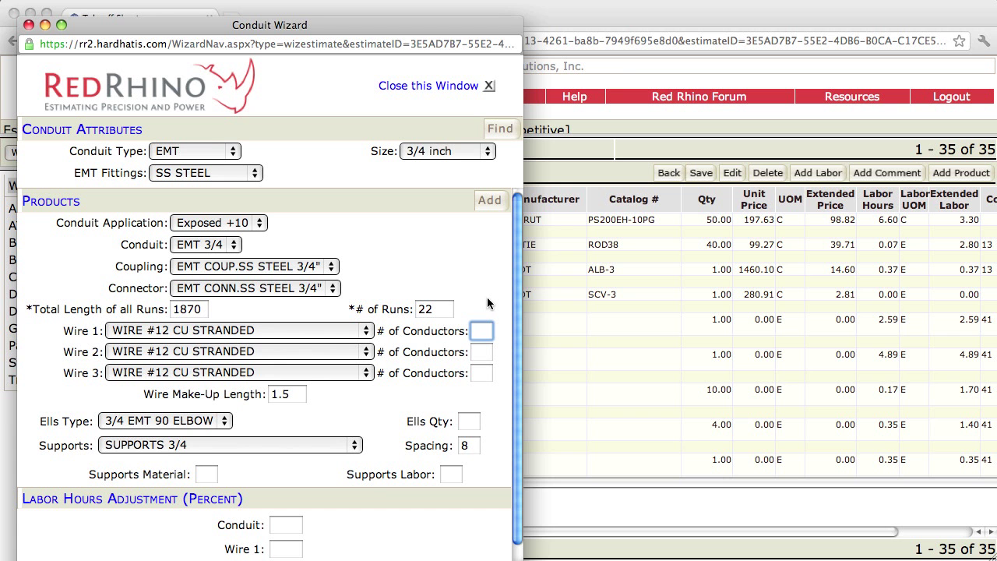
text(5)
click(289, 394)
drag(289, 393, 266, 395)
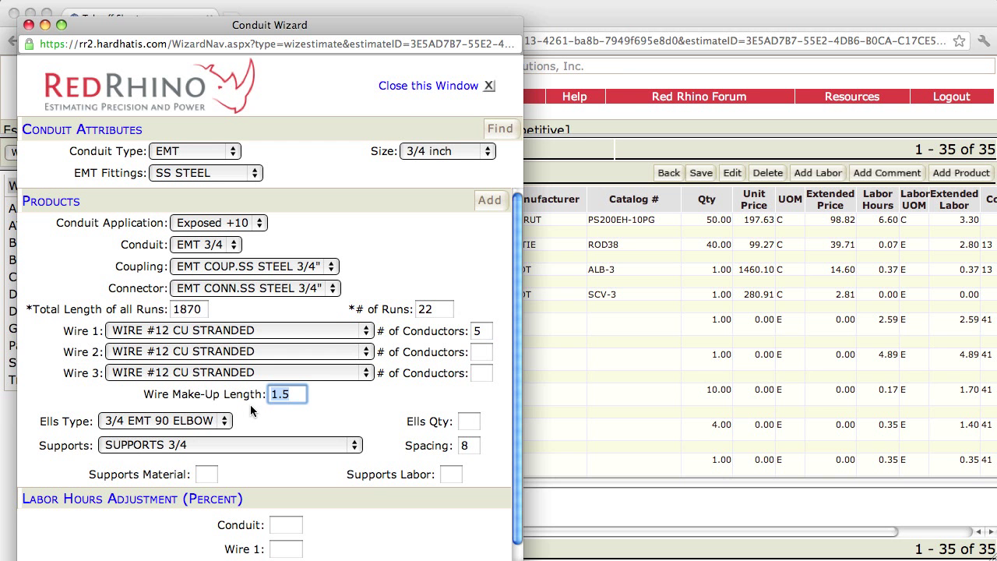
text(3.5)
Add the configured 3/4 inch EMT products to the Electrical takeoff, close the wizard and save the sheet.
click(489, 203)
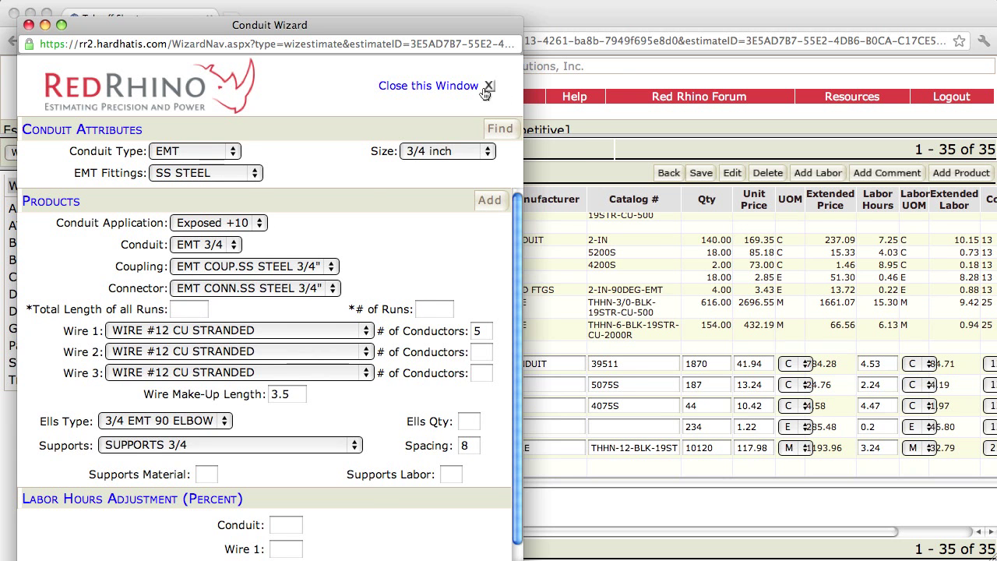
click(486, 88)
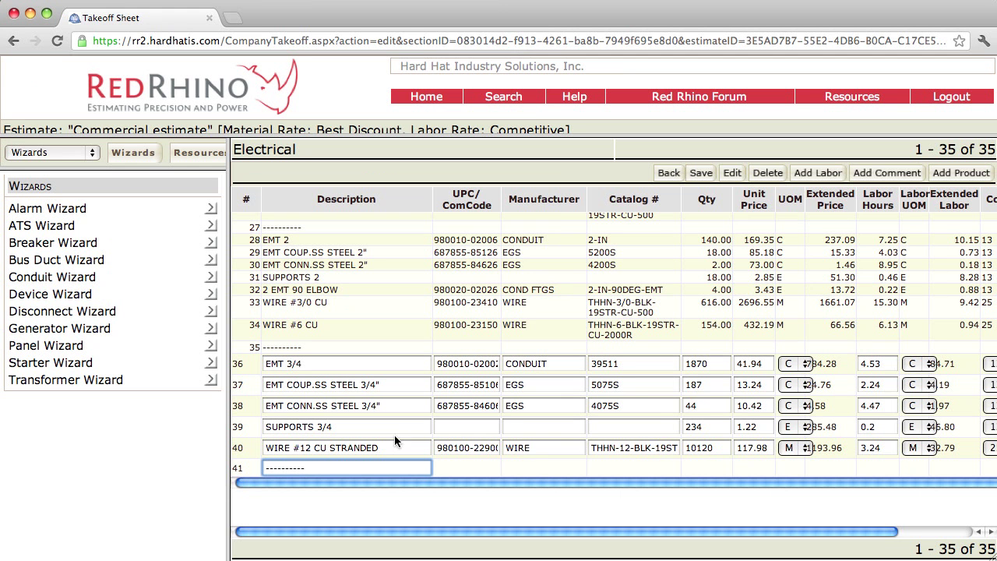
click(699, 447)
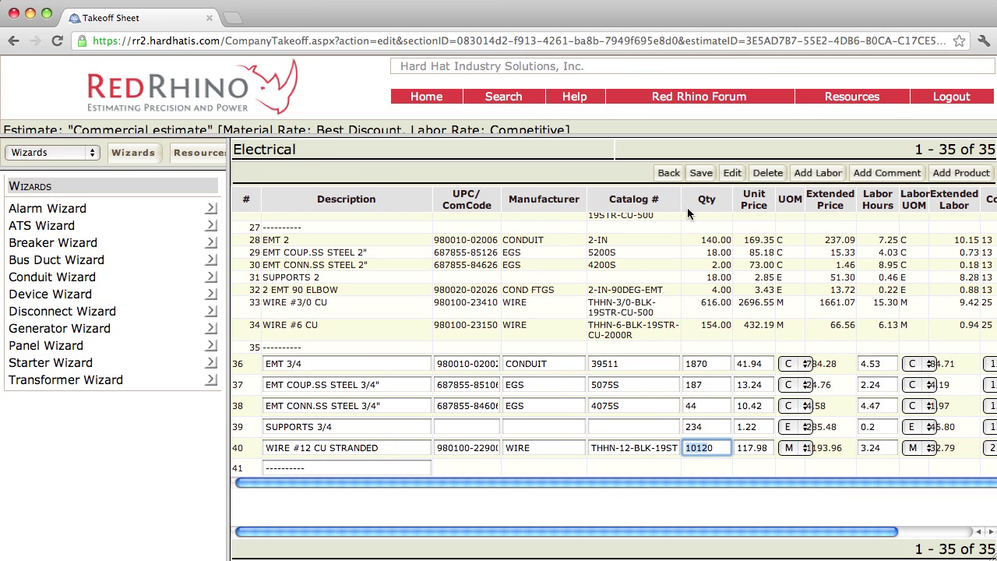
click(700, 173)
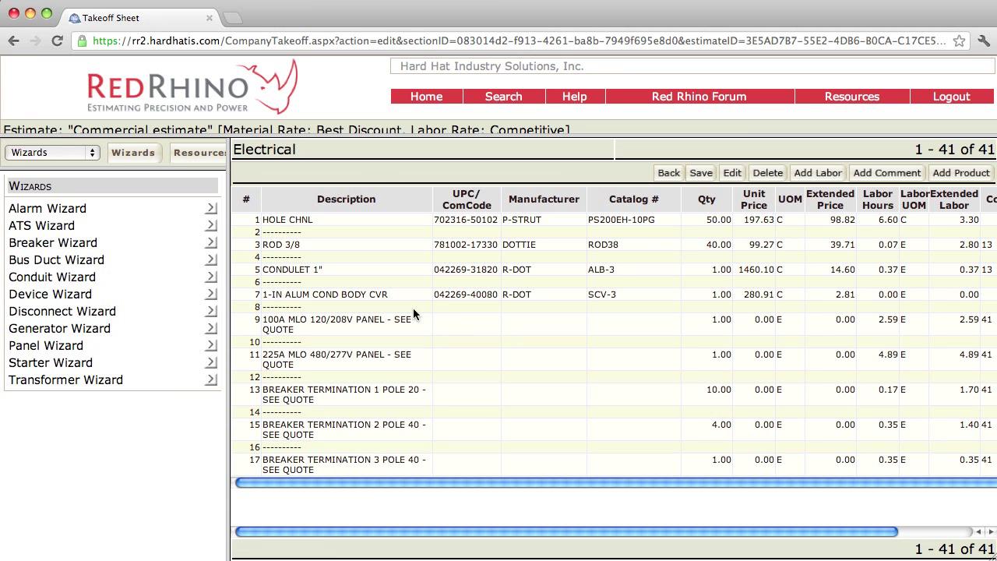
Reopen the Conduit Wizard and find products for conduit type MC, size 12/2.
click(211, 279)
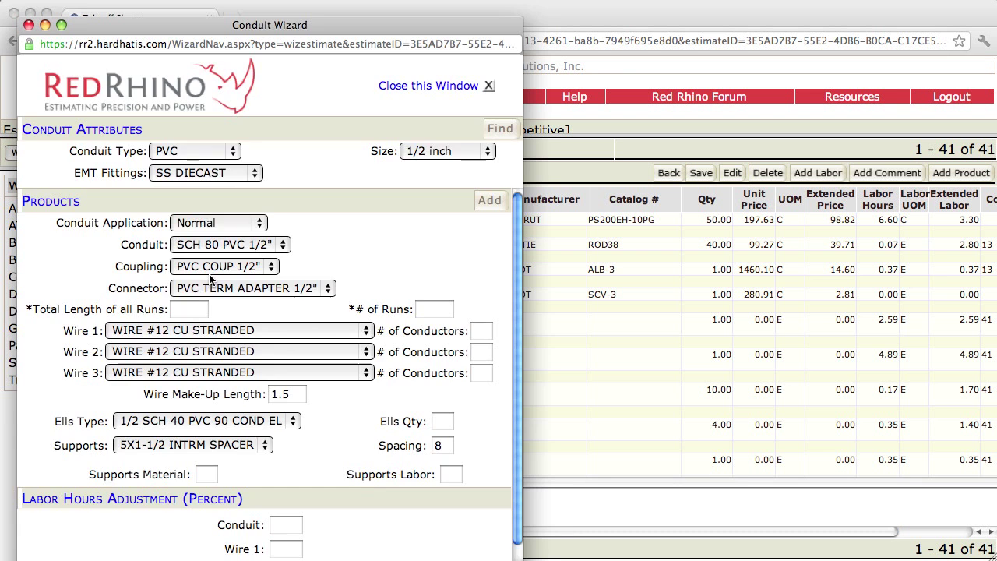
click(233, 152)
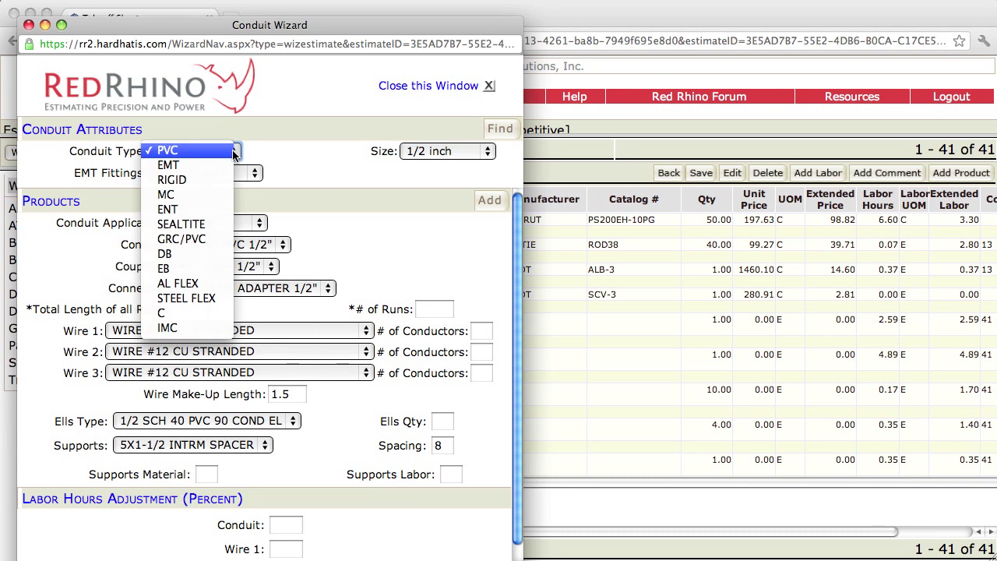
click(194, 196)
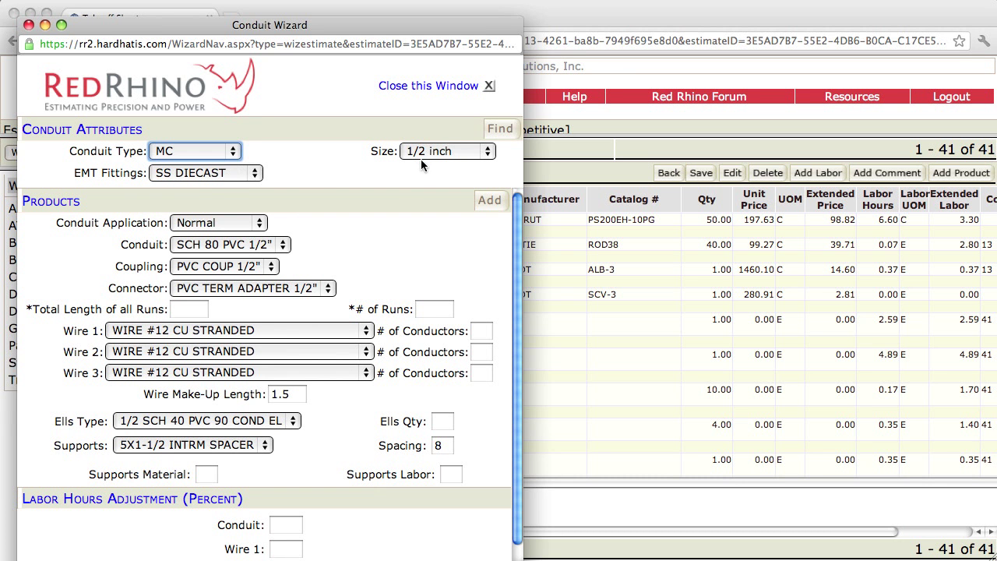
click(488, 151)
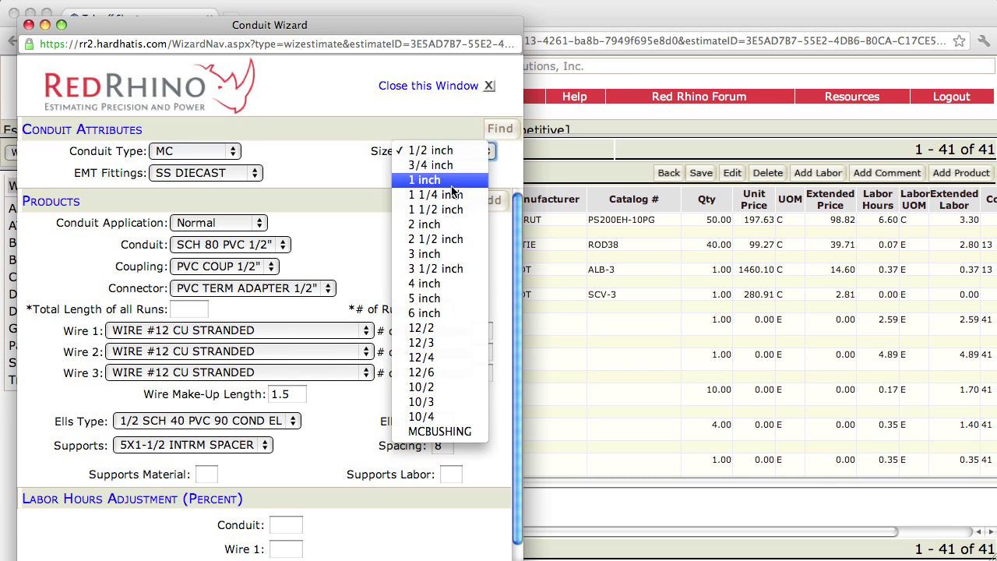
click(445, 328)
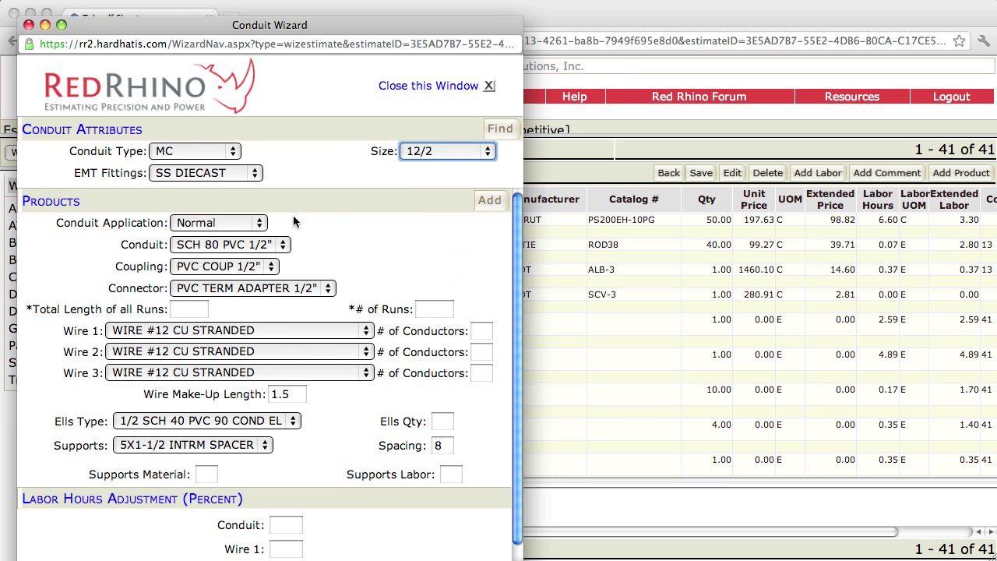
Set the MC cable's application to Exposed +10, with a total length of 1500 for all runs and 32 runs.
click(258, 225)
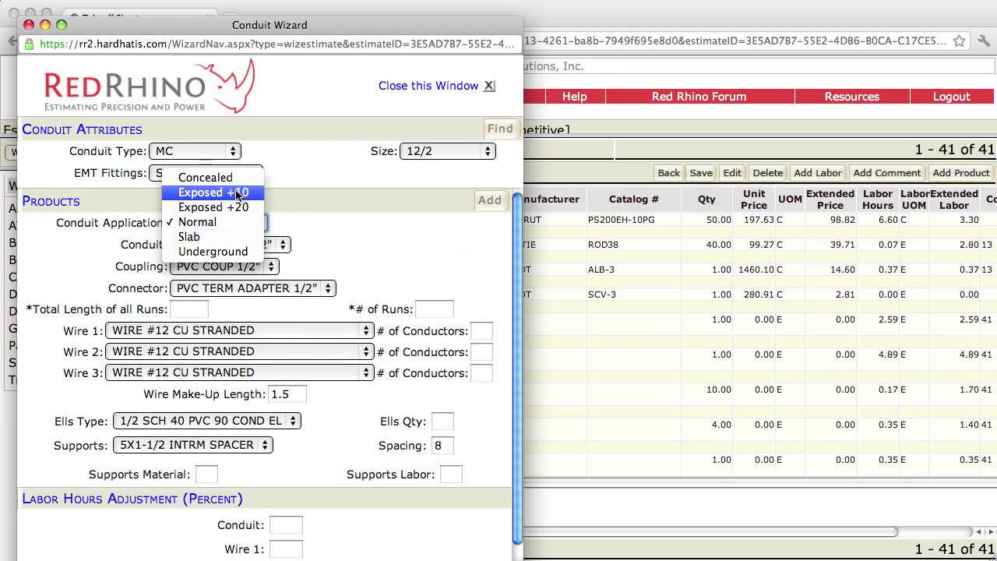
click(237, 194)
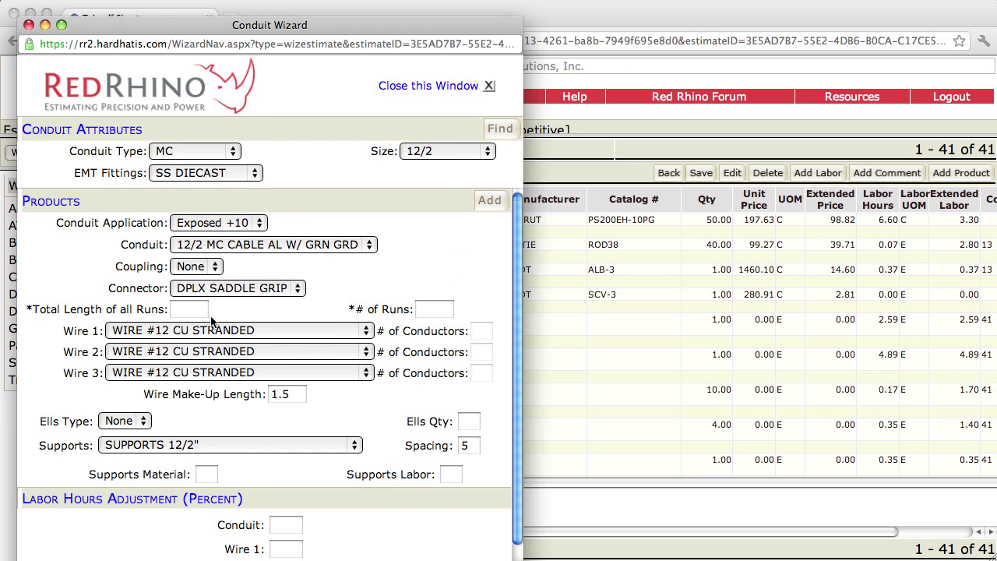
click(177, 308)
click(177, 310)
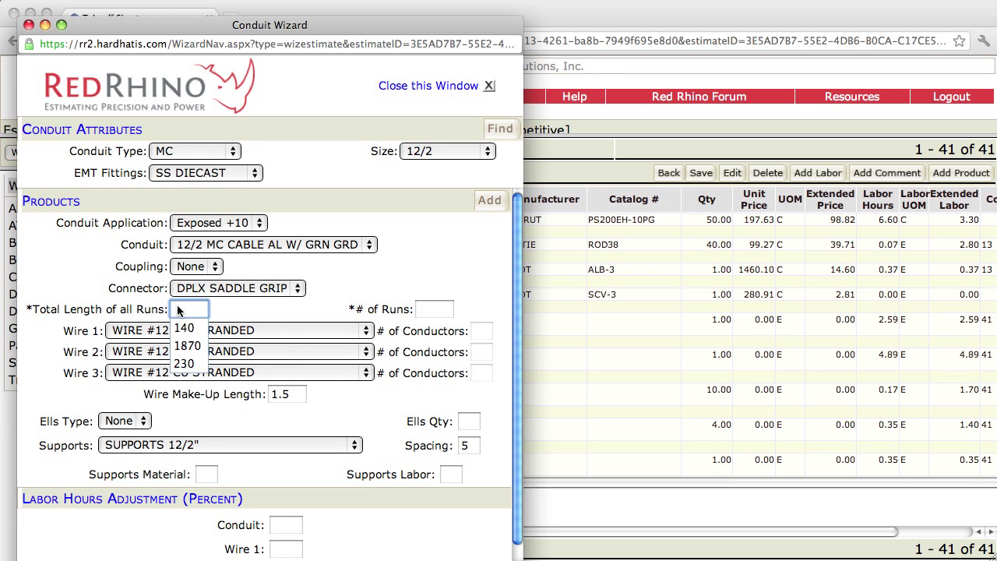
text(1500)
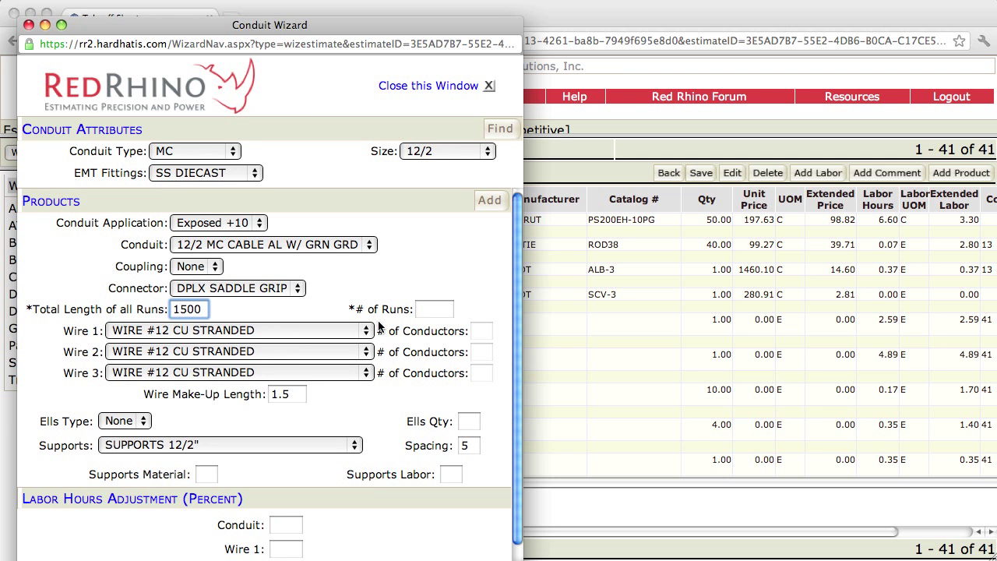
click(429, 310)
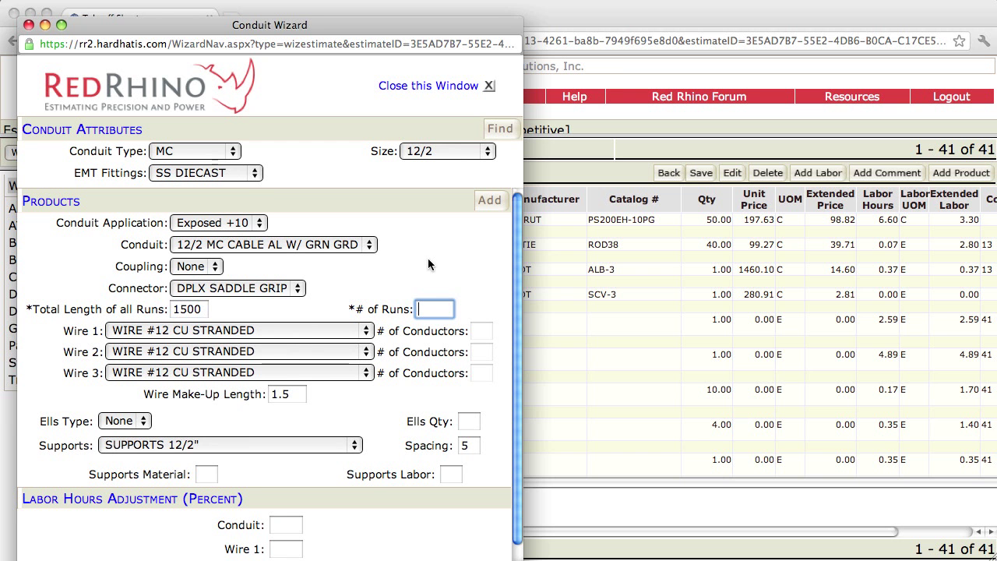
text(32)
Add the configured 12/2 MC cable products to the Electrical takeoff, close the wizard and save the sheet.
click(490, 202)
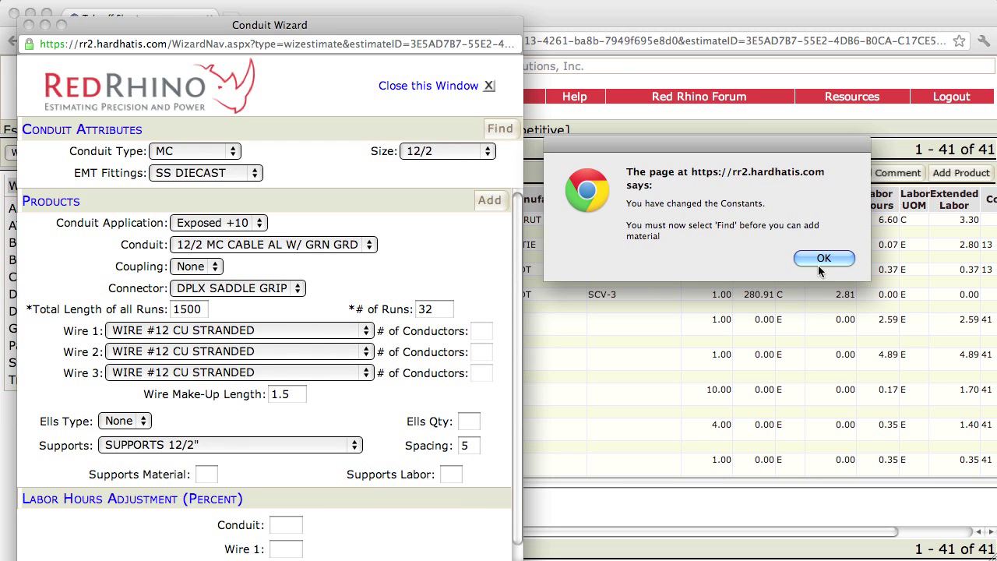
click(825, 259)
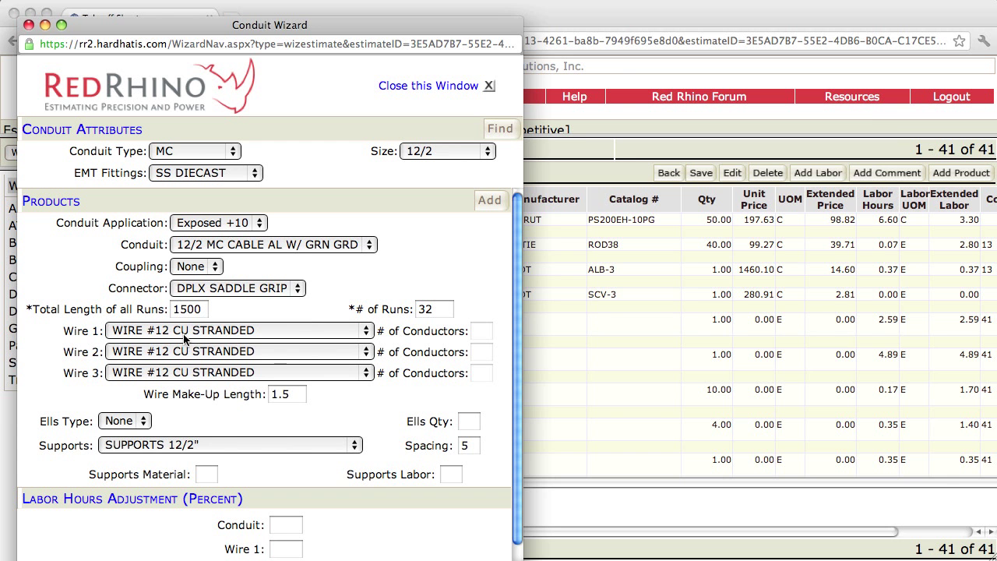
click(480, 200)
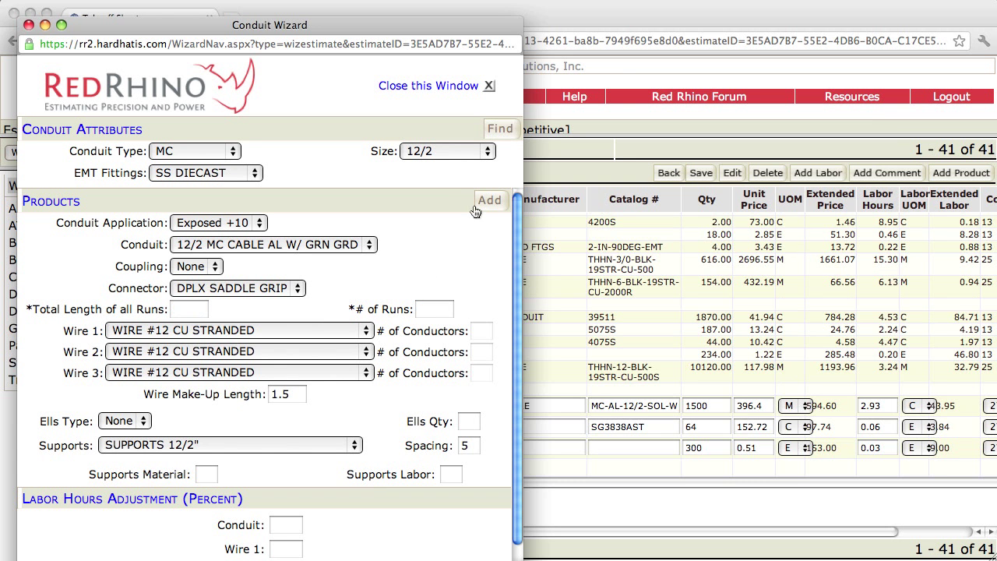
click(490, 88)
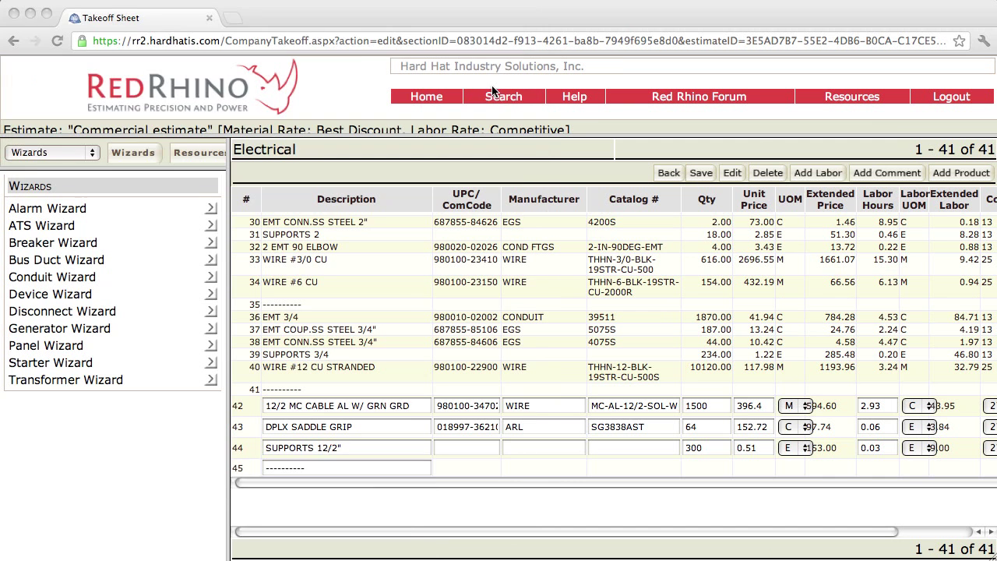
click(700, 172)
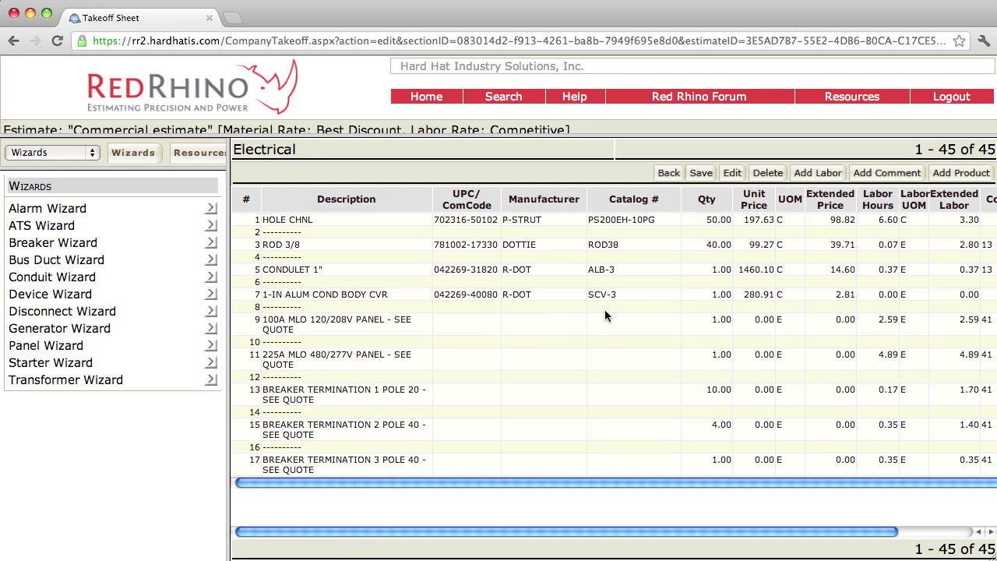
scroll(603, 314, down, 5)
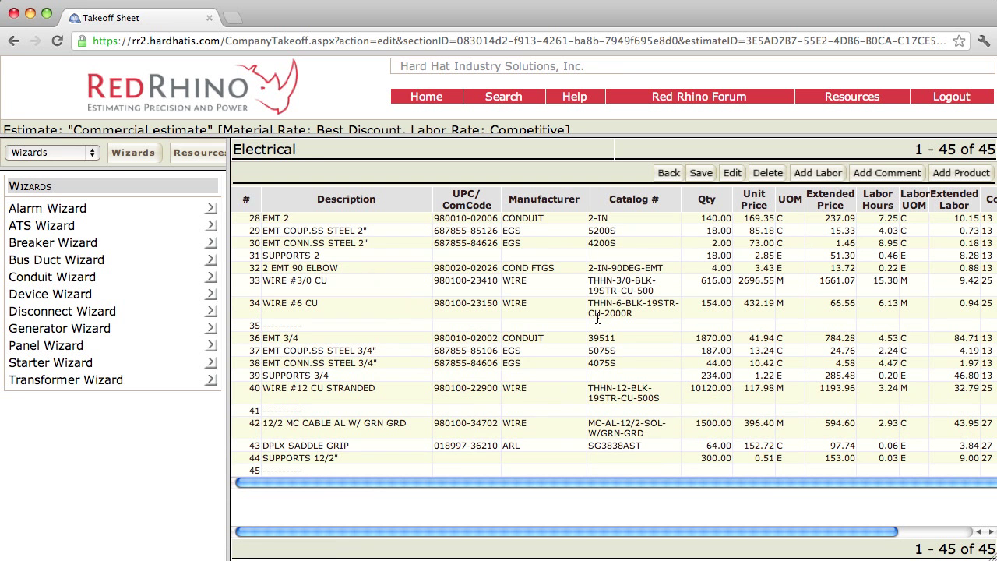